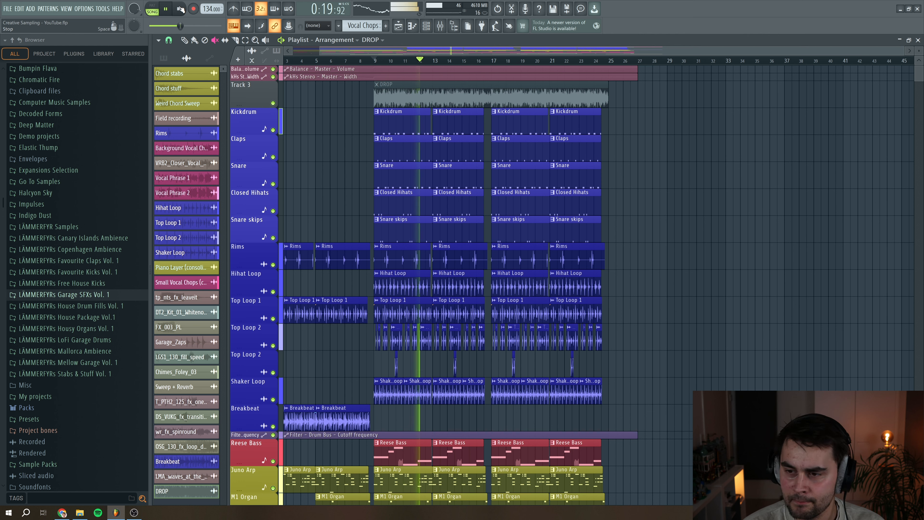
# Solo the track holding the DROP clip, select bars 9 to 25, and play back the clip
pyautogui.click(182, 9)
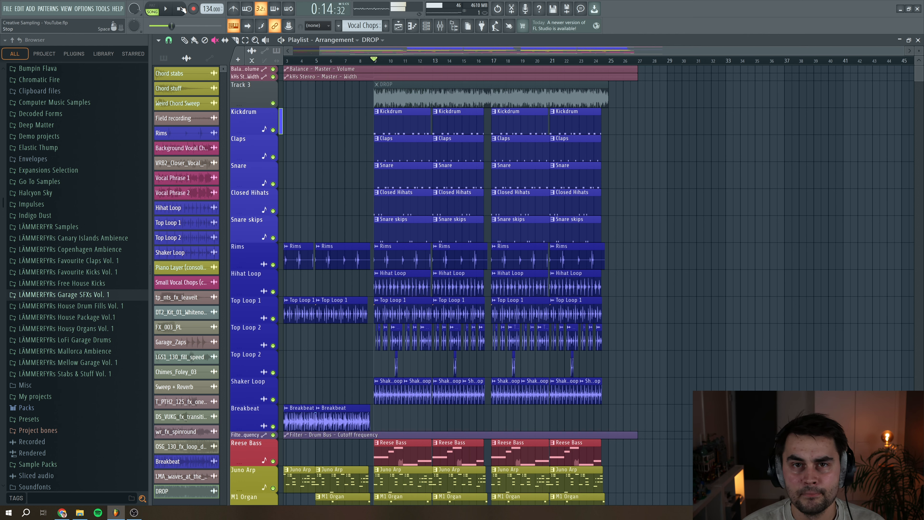
pyautogui.moveTo(359, 52); pyautogui.dragTo(367, 55)
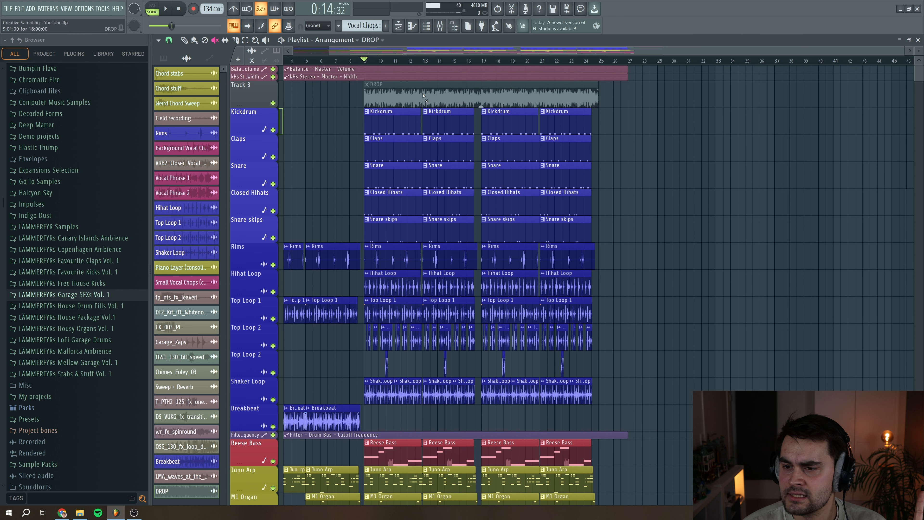
pyautogui.moveTo(365, 60); pyautogui.dragTo(589, 74)
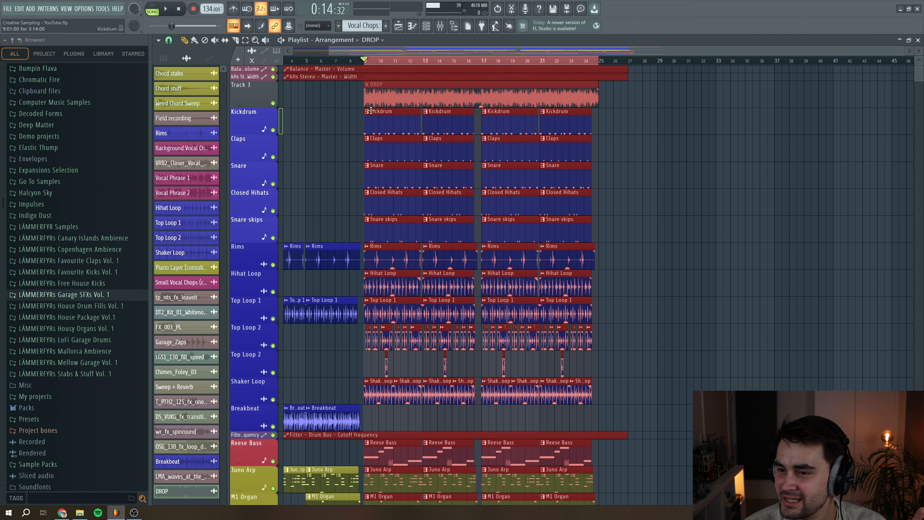
pyautogui.click(382, 100)
pyautogui.rightClick(280, 104)
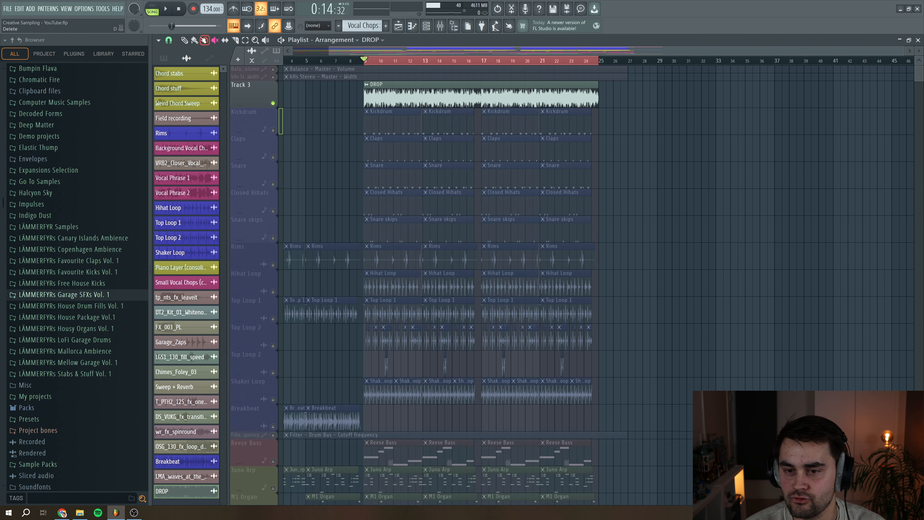
pyautogui.press('space')
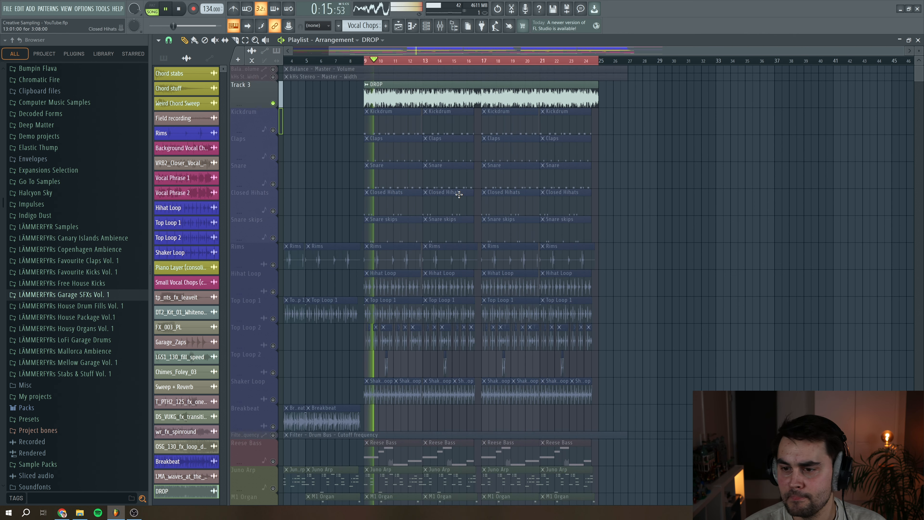
pyautogui.press('space')
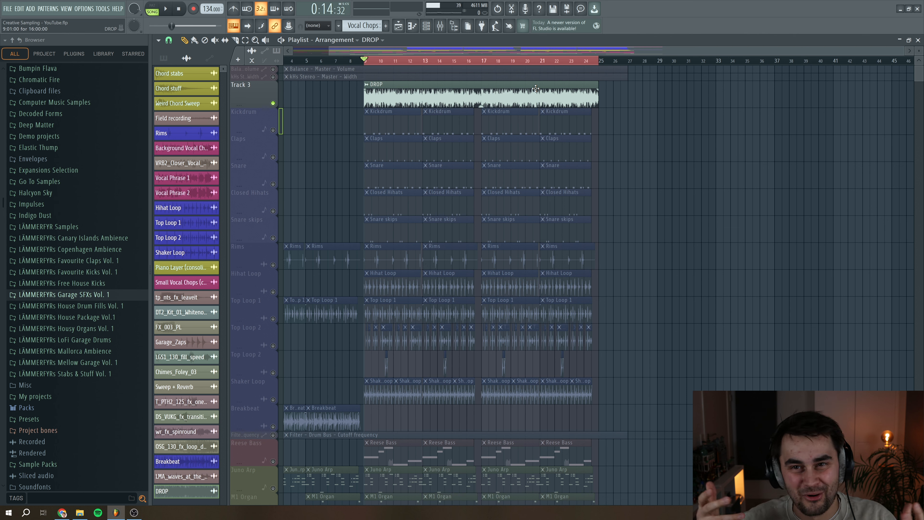
# Chop the DROP clip with the Beat shuffle preset and play back the shuffled slices
pyautogui.moveTo(904, 51); pyautogui.dragTo(688, 52)
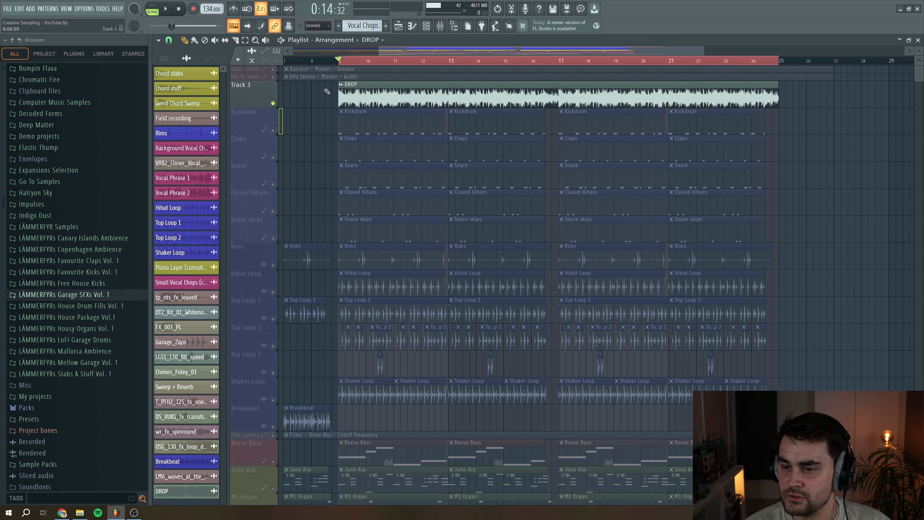
pyautogui.rightClick(341, 87)
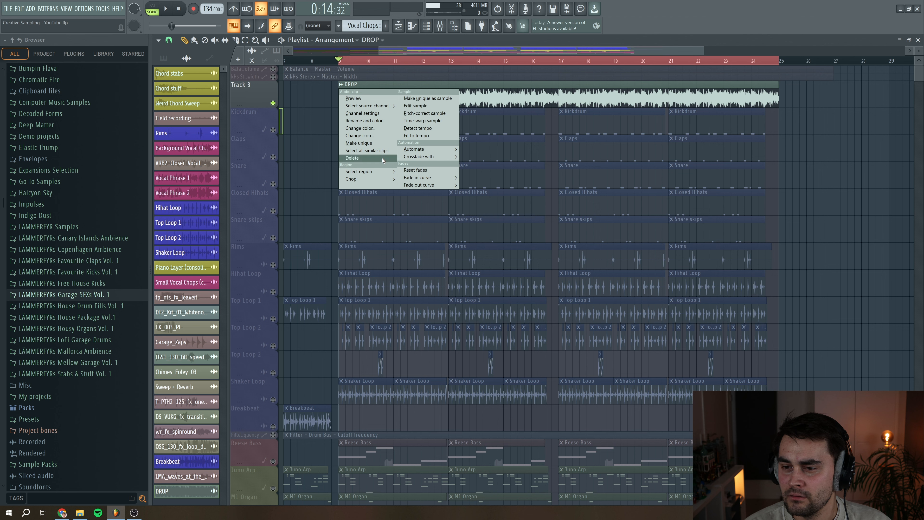
pyautogui.moveTo(360, 179)
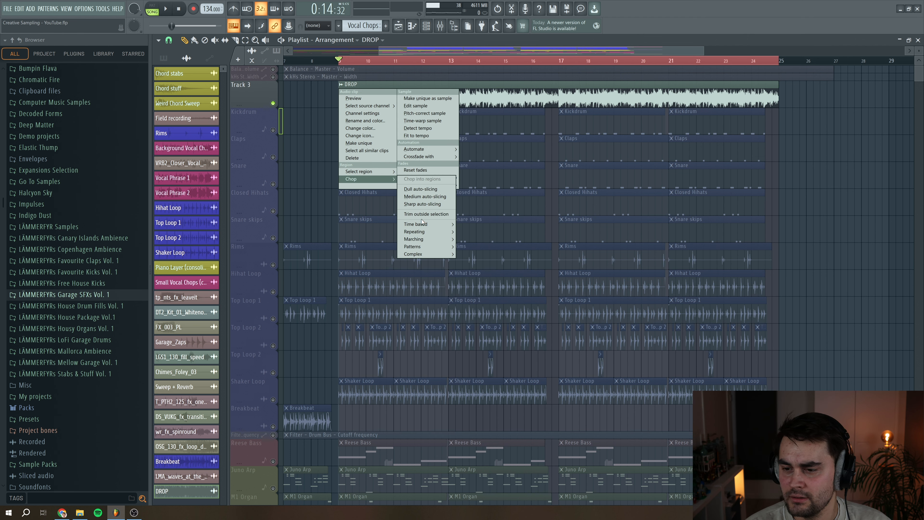
pyautogui.moveTo(418, 223)
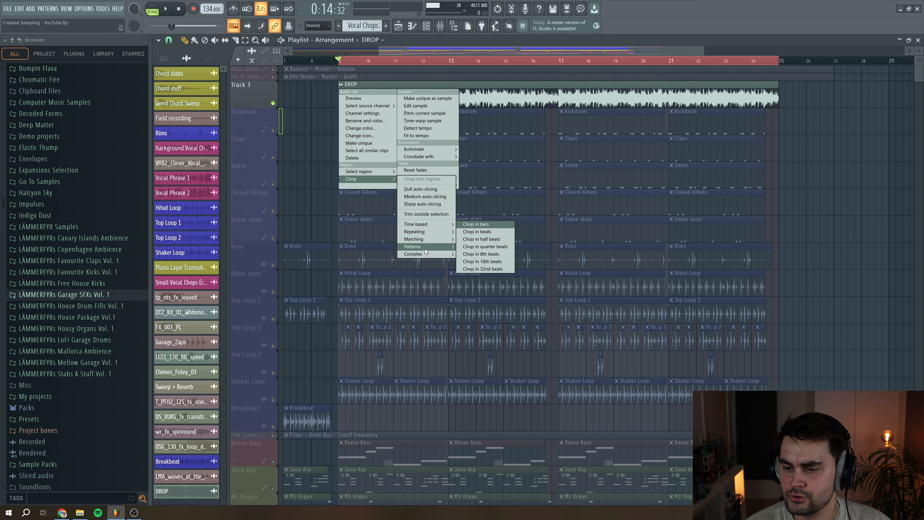
pyautogui.moveTo(429, 254)
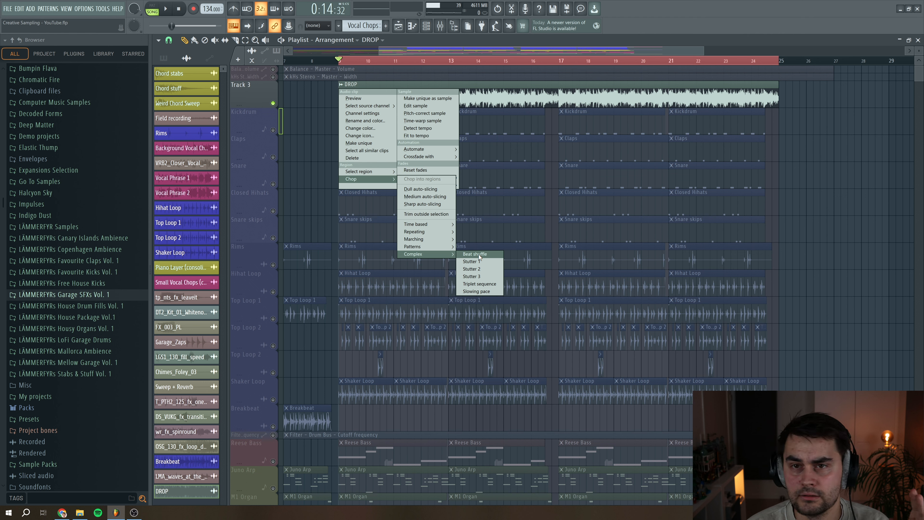
pyautogui.click(478, 254)
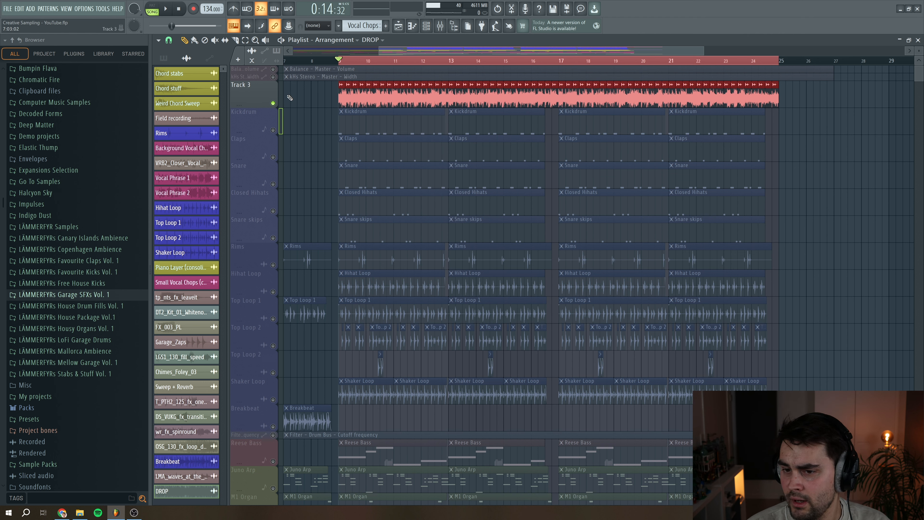
pyautogui.press('space')
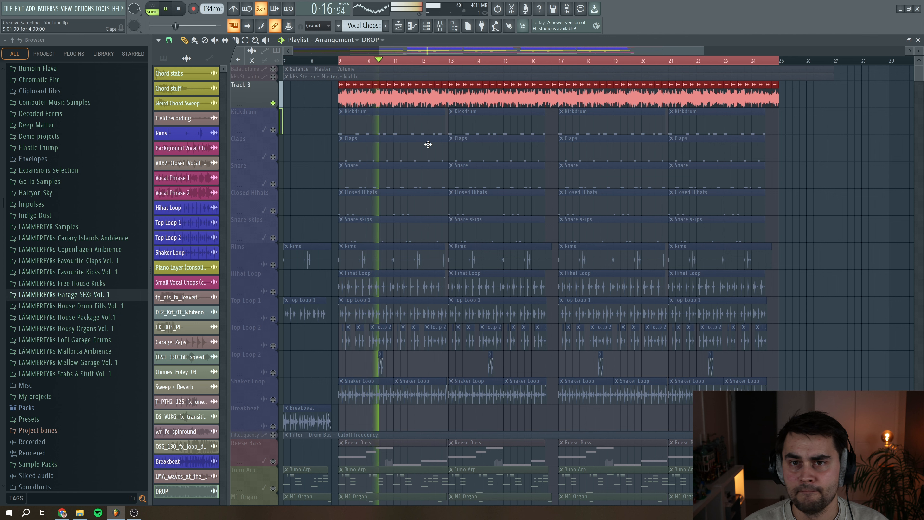
pyautogui.press('space')
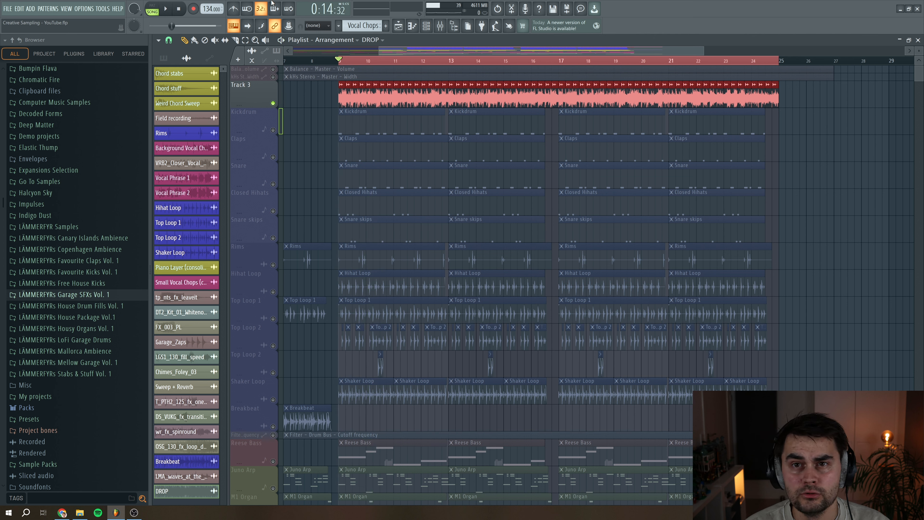
# Set the DROP channel's declicking mode to Generic (bleeding) and close its settings
pyautogui.doubleClick(355, 98)
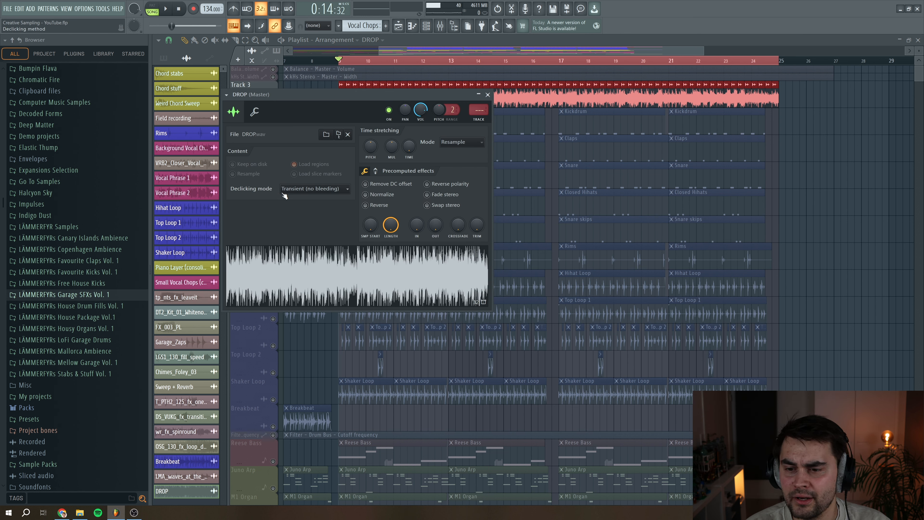
pyautogui.click(306, 189)
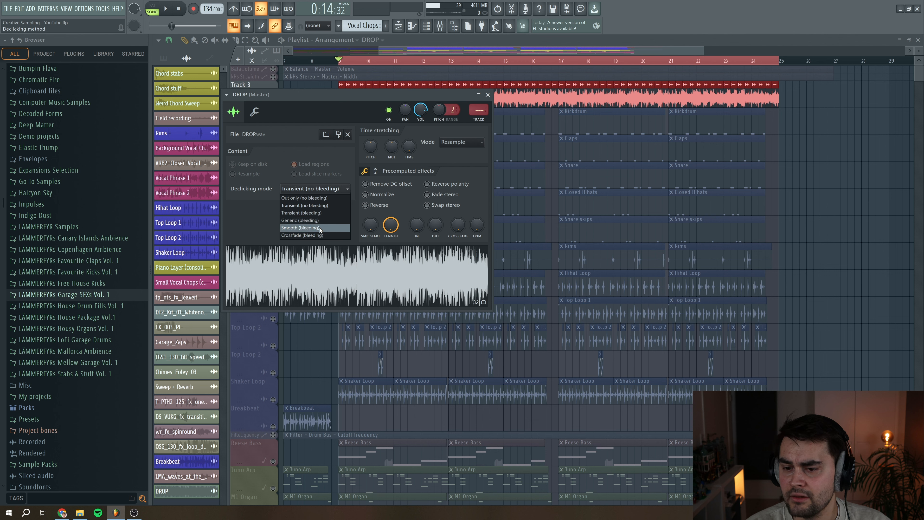
pyautogui.click(315, 220)
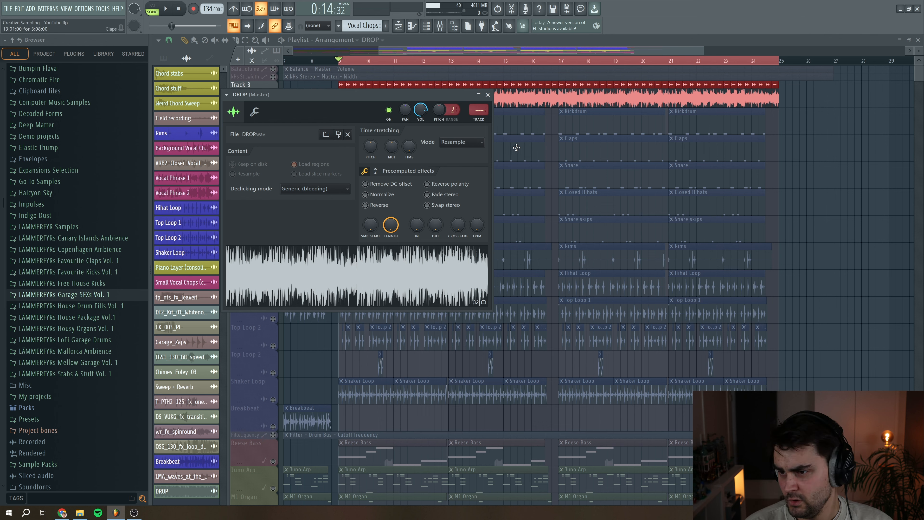
pyautogui.click(488, 94)
# Play the shuffled DROP slices from bar 9 to listen for a usable chop
pyautogui.moveTo(704, 51); pyautogui.dragTo(785, 45)
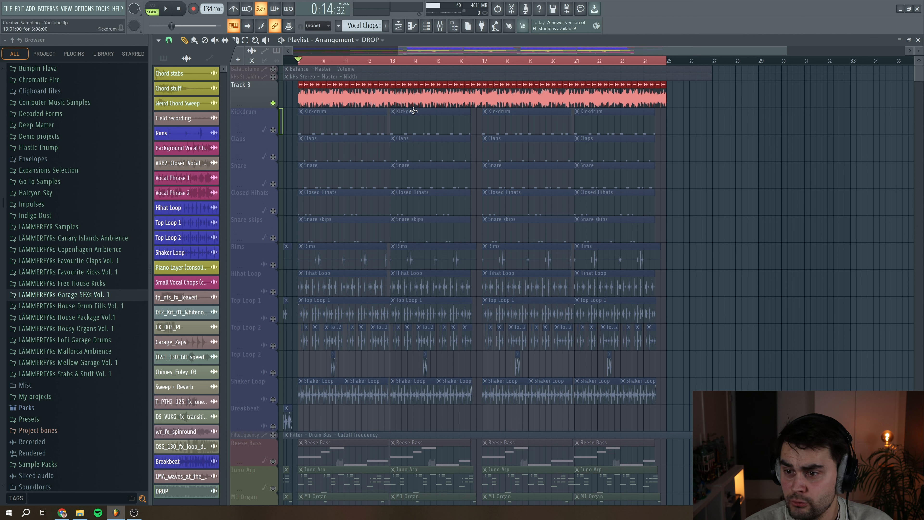
pyautogui.click(368, 61)
pyautogui.moveTo(369, 59); pyautogui.dragTo(301, 49)
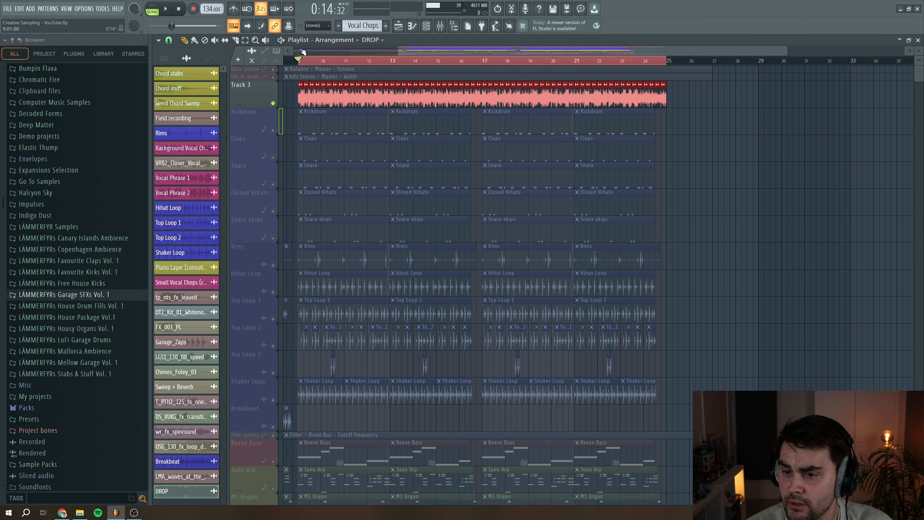
pyautogui.press('space')
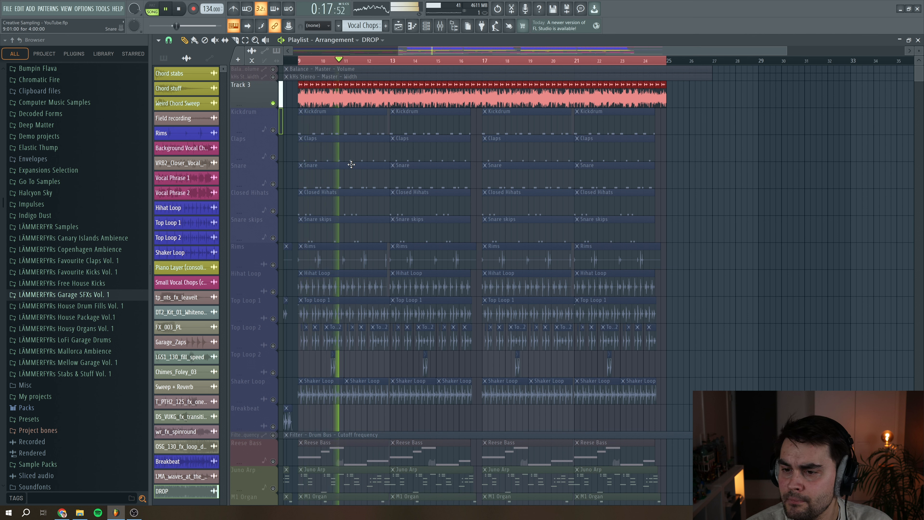
pyautogui.press('space')
# Insert an empty track below the DROP slices and move the slice at bar 11 down onto it
pyautogui.click(347, 61)
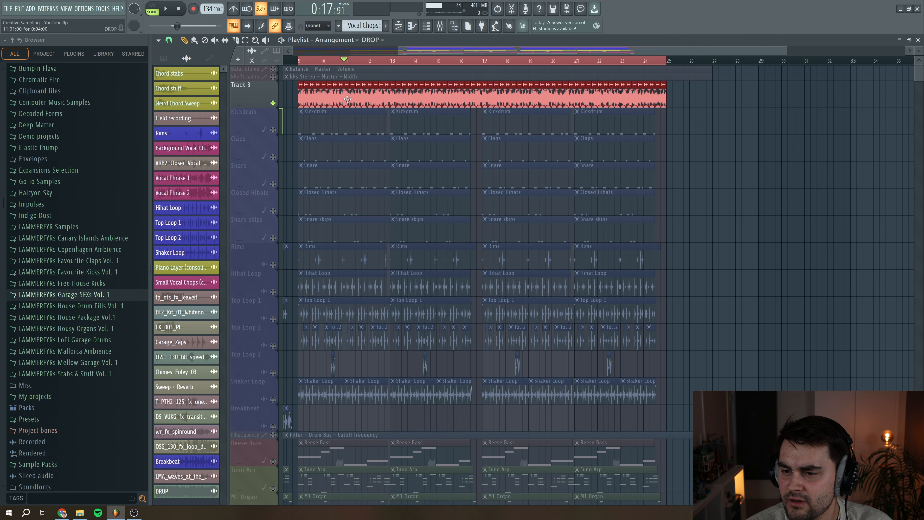
pyautogui.rightClick(261, 114)
pyautogui.click(283, 266)
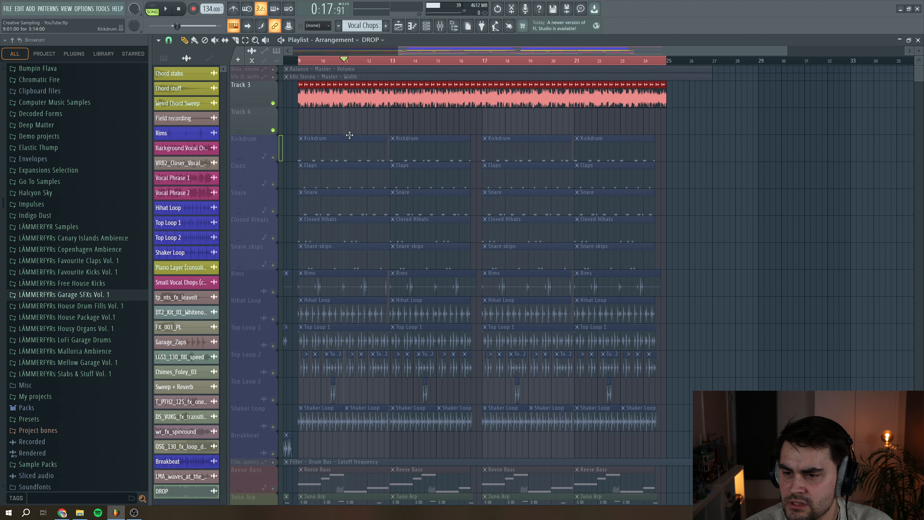
pyautogui.click(357, 126)
pyautogui.rightClick(356, 122)
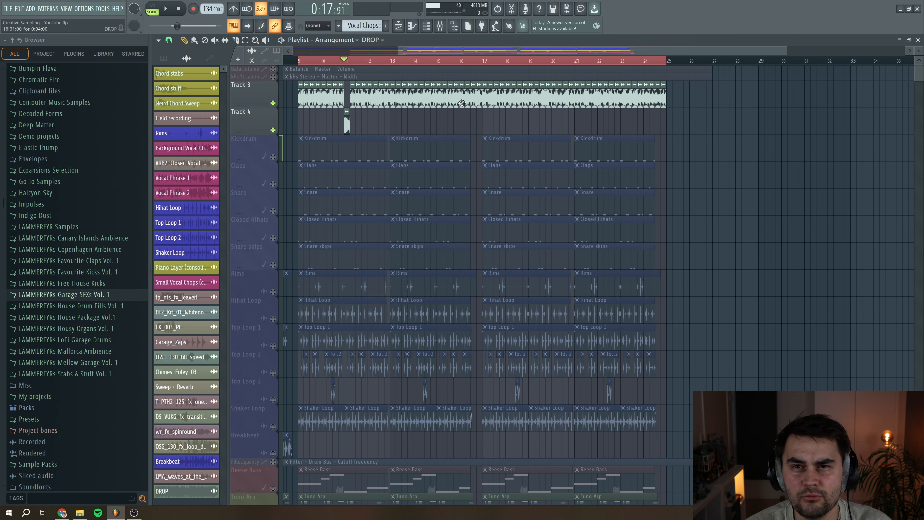
# Play on to just past bar 13, move the slice there down to the new track, and mute the original slices' track
pyautogui.press('space')
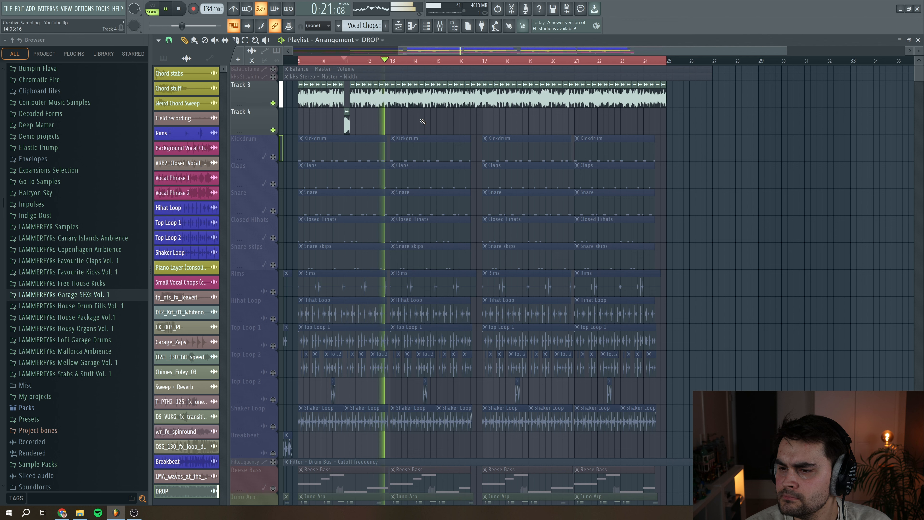
pyautogui.press('space')
pyautogui.click(395, 60)
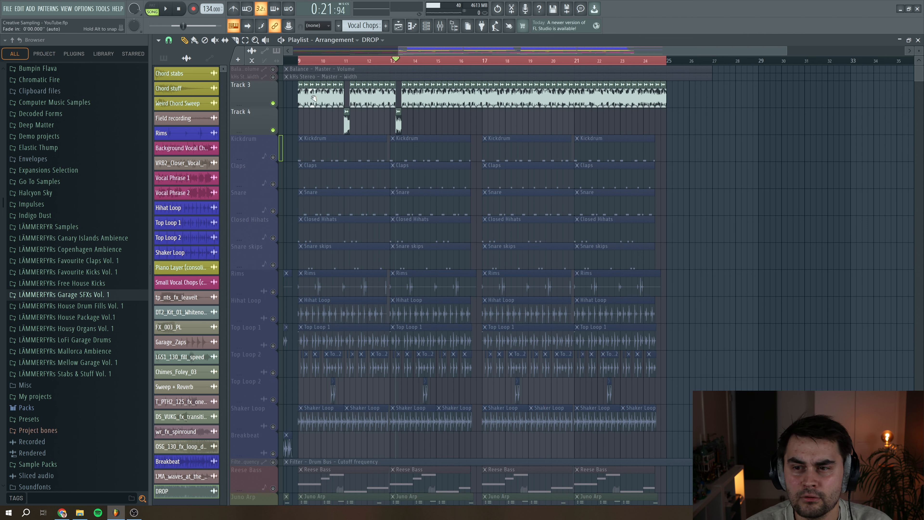
pyautogui.click(273, 104)
# Shift the two extracted slices to just before bars 11 and 13 and give both a fade-out of about 0.233 seconds
pyautogui.moveTo(398, 123); pyautogui.dragTo(382, 122)
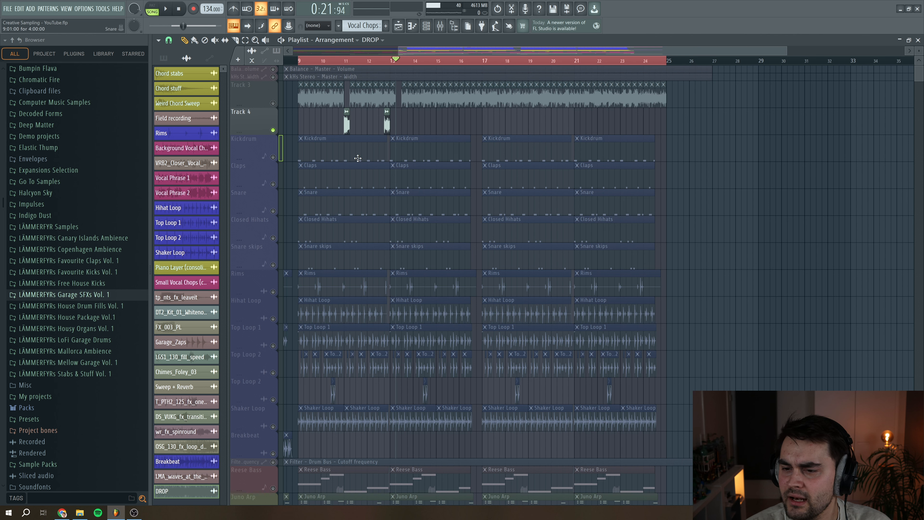
pyautogui.moveTo(788, 48); pyautogui.dragTo(587, 47)
pyautogui.moveTo(416, 124); pyautogui.dragTo(407, 122)
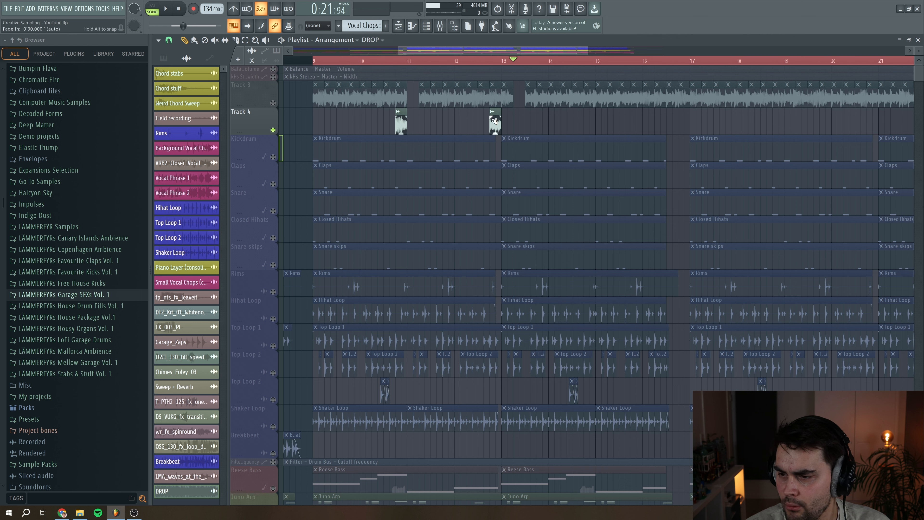
pyautogui.moveTo(509, 123); pyautogui.dragTo(397, 120)
pyautogui.moveTo(588, 50); pyautogui.dragTo(516, 54)
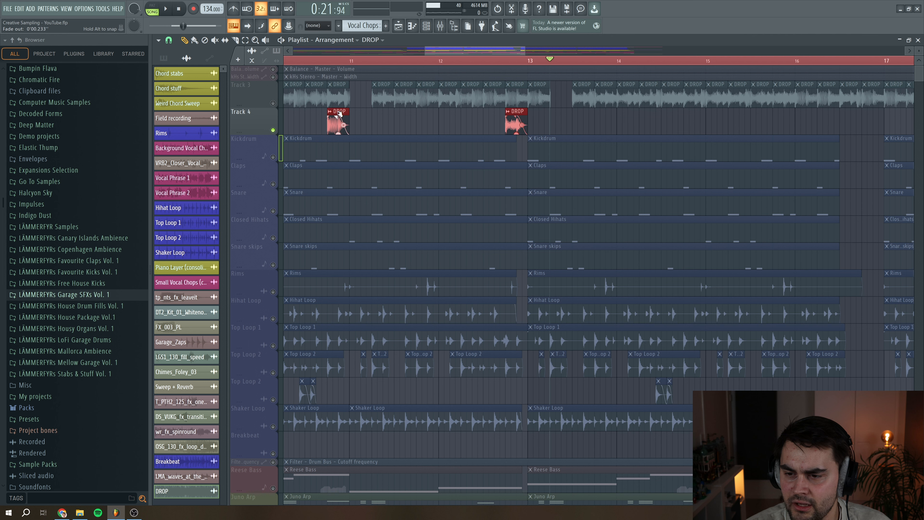
# Play back the two faded slices and clear their selection
pyautogui.click(324, 61)
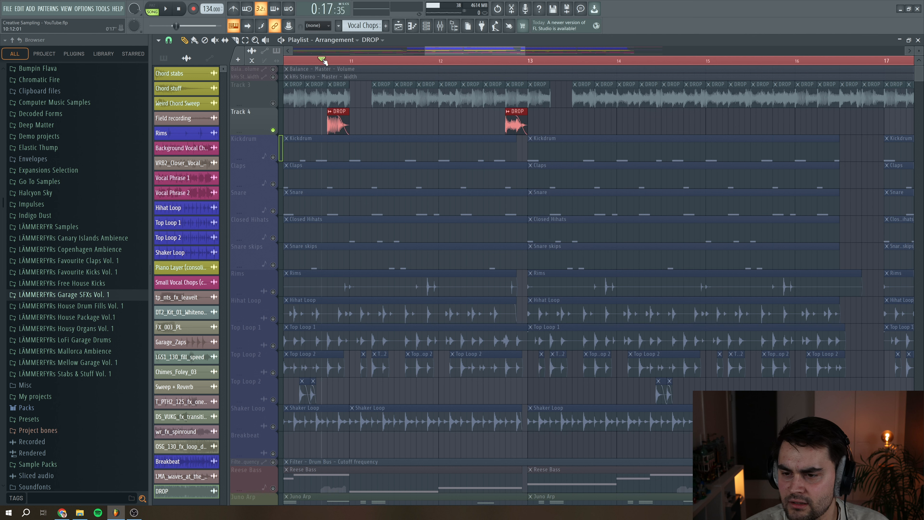
pyautogui.click(506, 60)
pyautogui.click(506, 61)
pyautogui.click(506, 63)
pyautogui.click(506, 64)
pyautogui.press('space')
pyautogui.click(384, 124)
pyautogui.rightClick(383, 125)
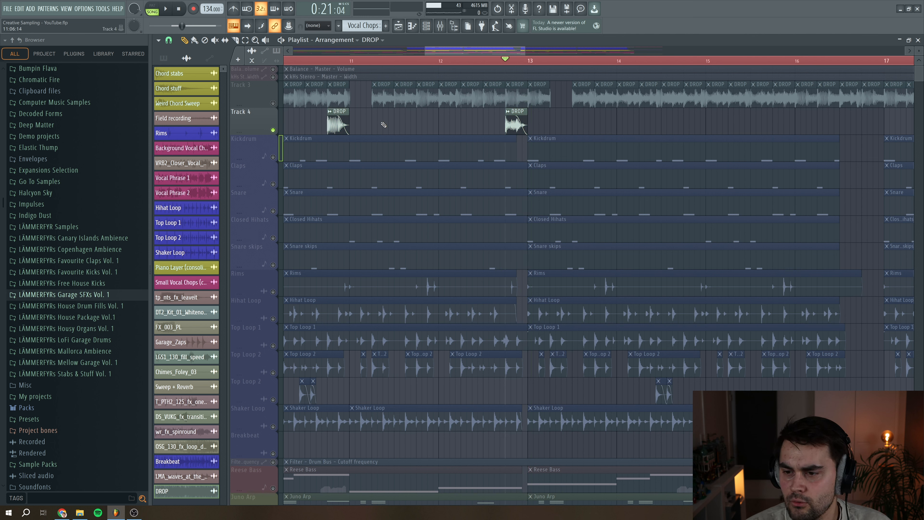
# Assign the DROP channel to a free mixer track and close its channel settings
pyautogui.doubleClick(333, 126)
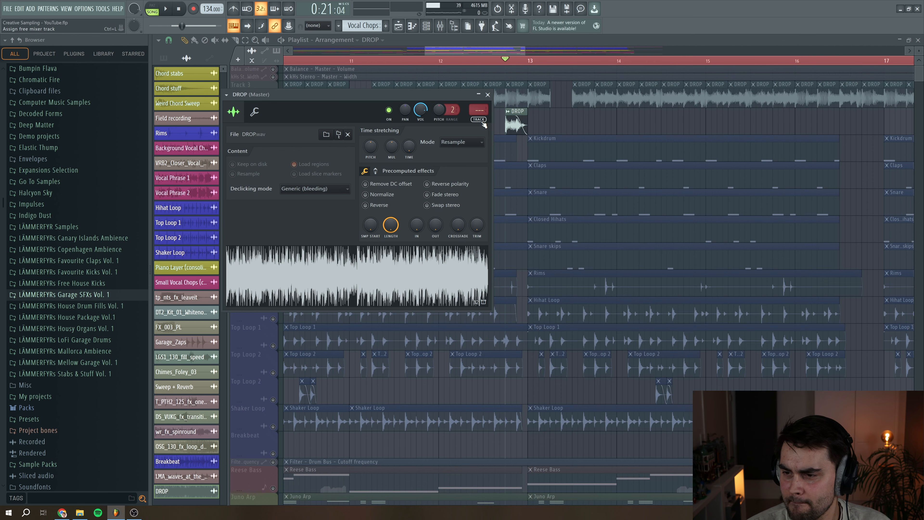
pyautogui.hotkey('ctrl', 'l')
pyautogui.click(488, 95)
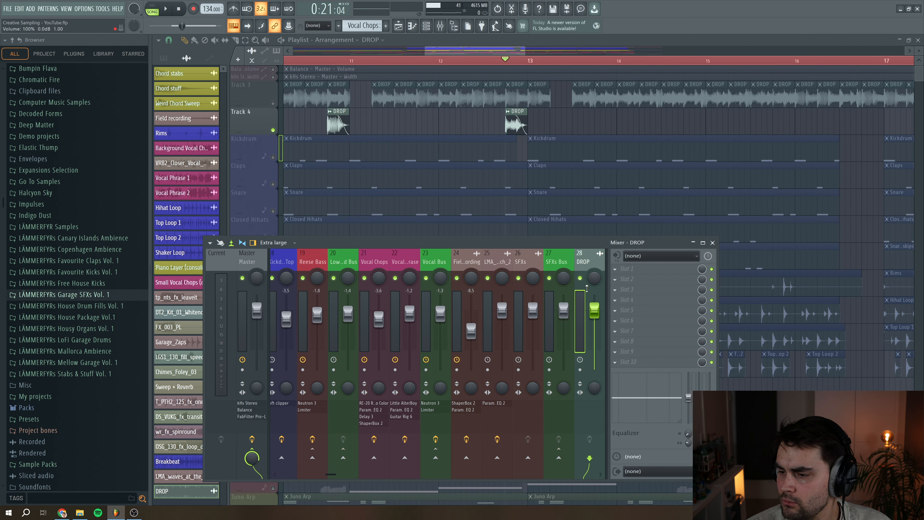
pyautogui.doubleClick(513, 126)
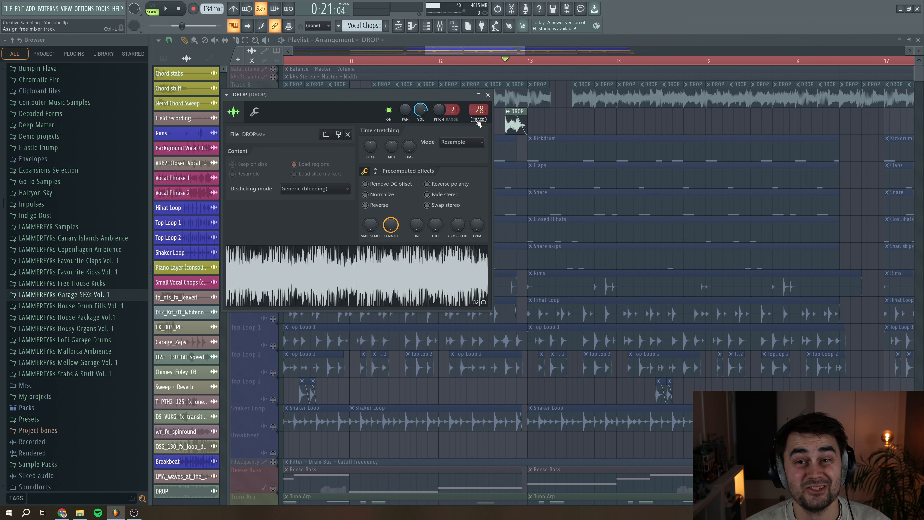
pyautogui.click(488, 95)
# Open the mixer at the DROP track and load Fruity Parametric EQ 2 in its second effect slot
pyautogui.click(440, 26)
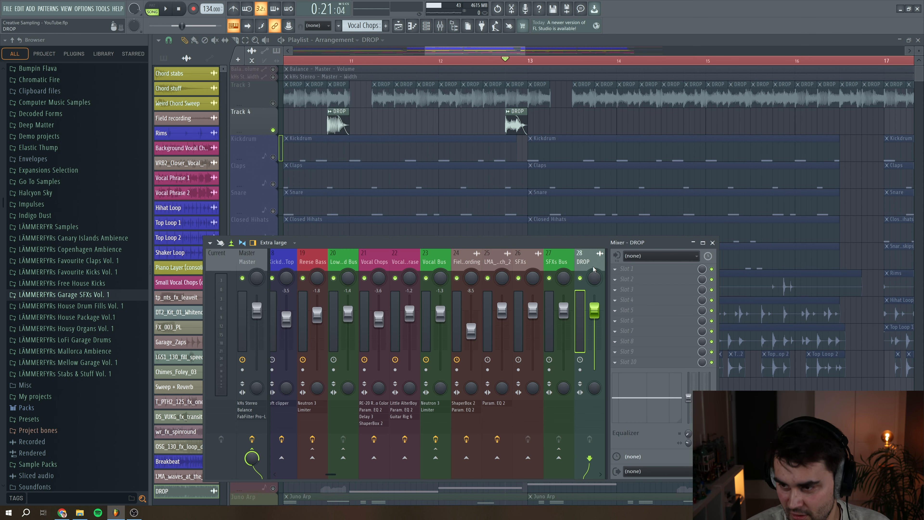
pyautogui.moveTo(331, 475); pyautogui.dragTo(350, 474)
pyautogui.click(614, 279)
pyautogui.moveTo(655, 287)
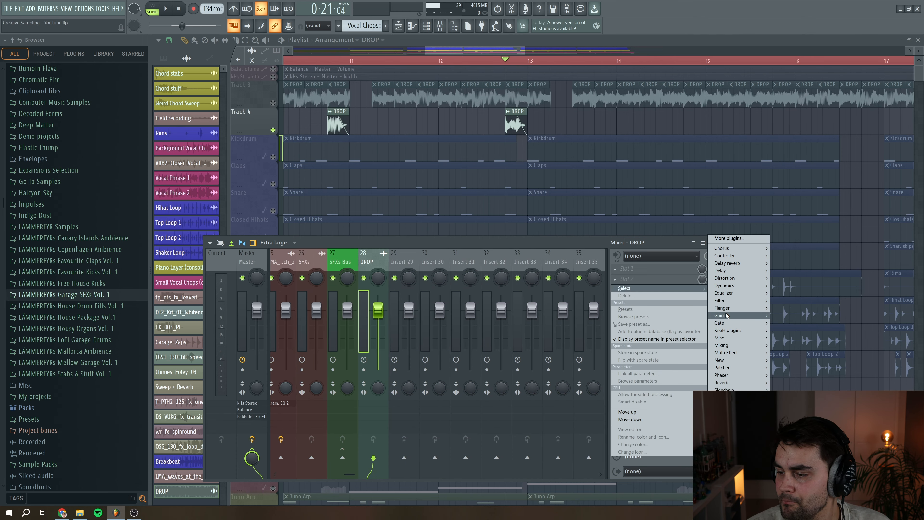
pyautogui.moveTo(725, 300)
pyautogui.click(787, 367)
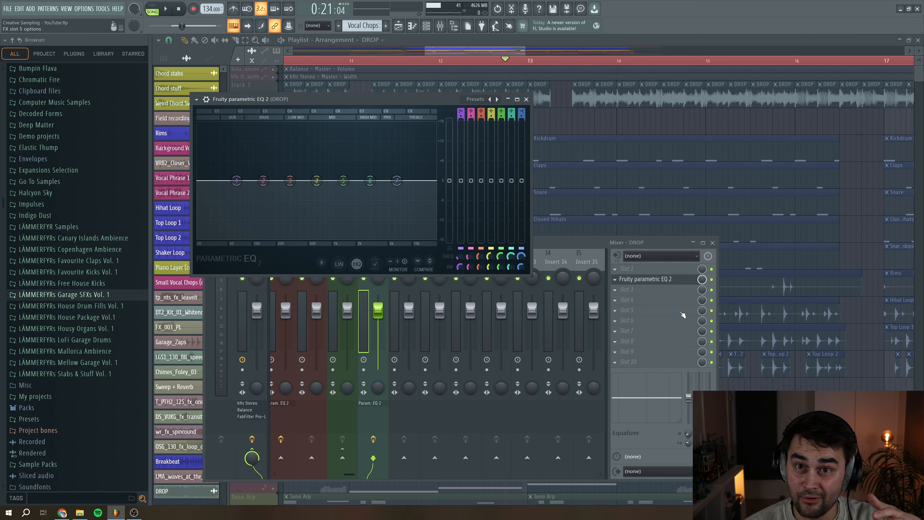
# Make EQ band 1 a high pass, adjust its order, and move it to about 202 Hz while playing the slice
pyautogui.rightClick(237, 181)
pyautogui.moveTo(250, 200)
pyautogui.click(273, 222)
pyautogui.rightClick(237, 180)
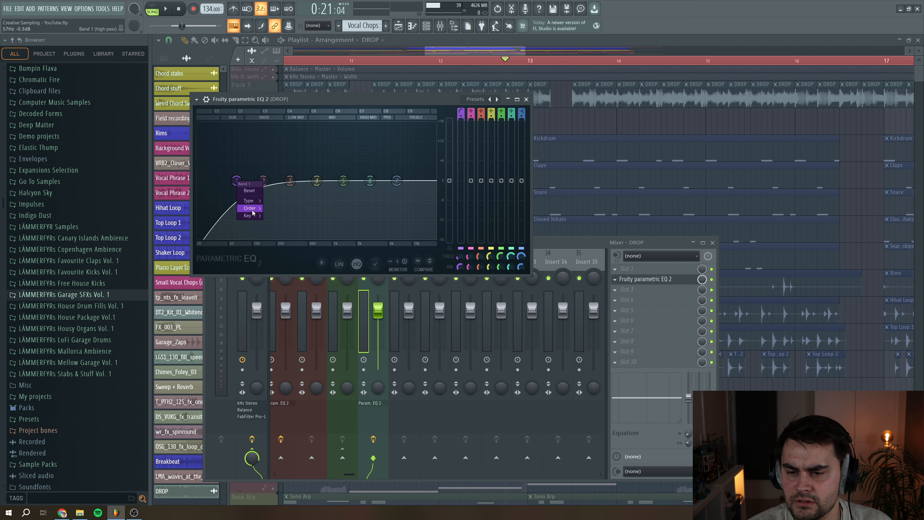
pyautogui.click(289, 255)
pyautogui.press('space')
pyautogui.moveTo(237, 181); pyautogui.dragTo(277, 181)
pyautogui.press('space')
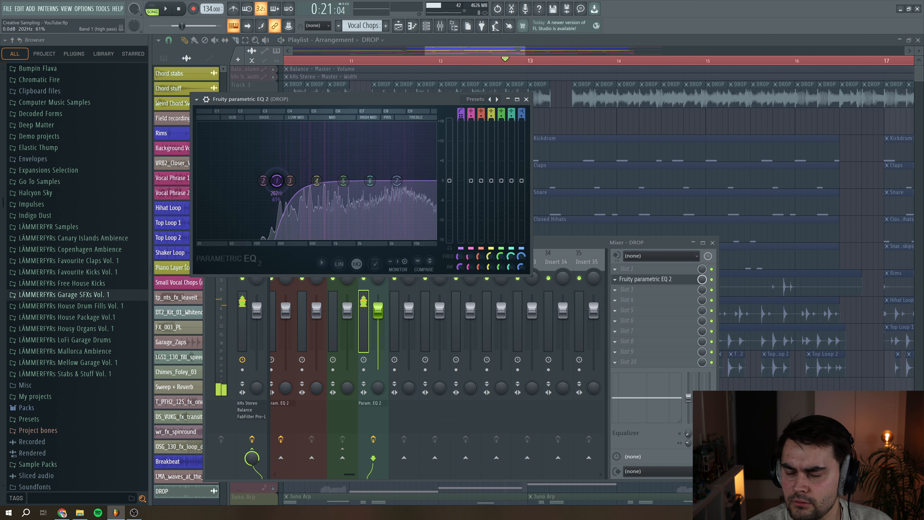
# Cut the highs by lowering EQ band 7 fully, raise band 1 to about 219 Hz, and audition the slice
pyautogui.moveTo(396, 181); pyautogui.dragTo(401, 236)
pyautogui.press('space')
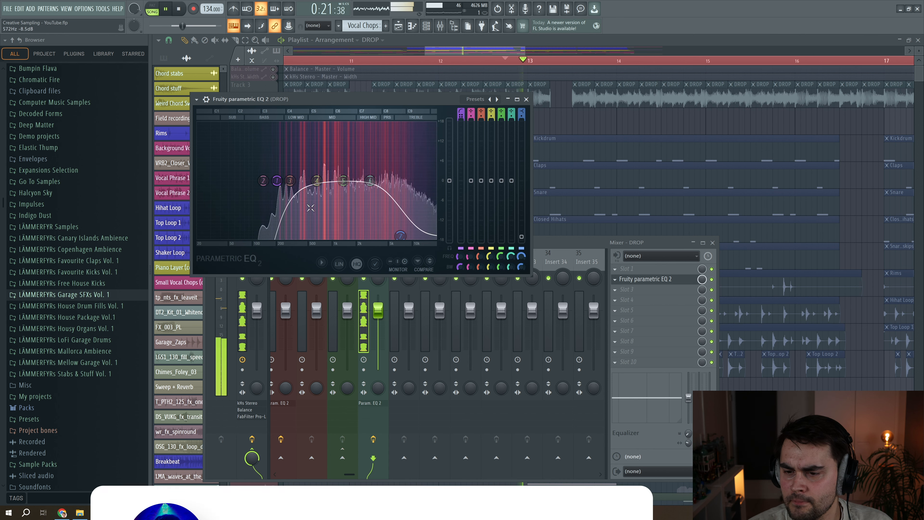
pyautogui.press('space')
pyautogui.moveTo(279, 181); pyautogui.dragTo(282, 181)
pyautogui.press('space')
pyautogui.press('space')
pyautogui.press('space')
pyautogui.press('space')
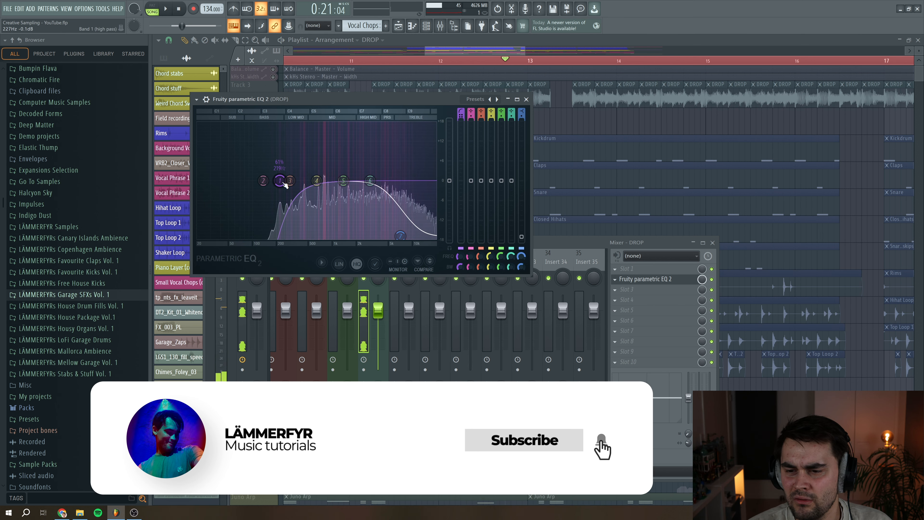
# Close the EQ, move it up to the first effect slot, and load Fruity Reeverb 2 in the second
pyautogui.click(527, 99)
pyautogui.scroll(1, 617, 282)
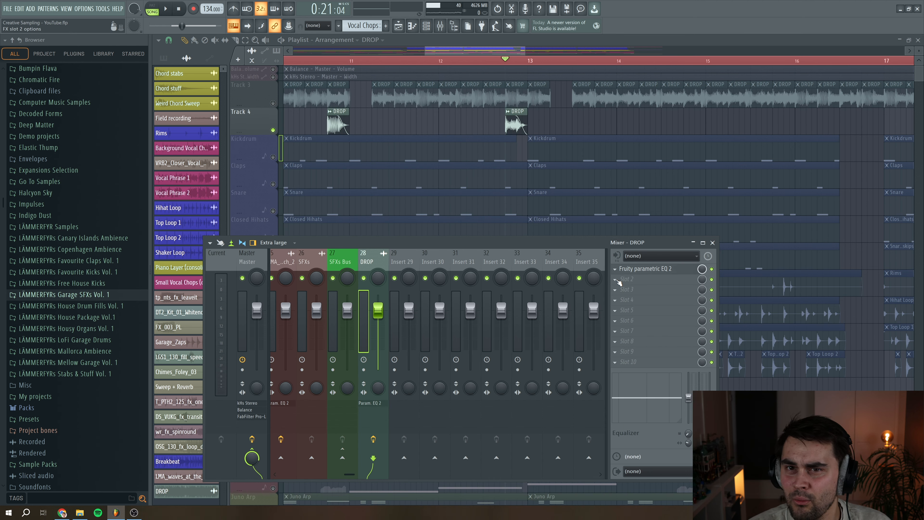
pyautogui.click(618, 281)
pyautogui.moveTo(750, 263)
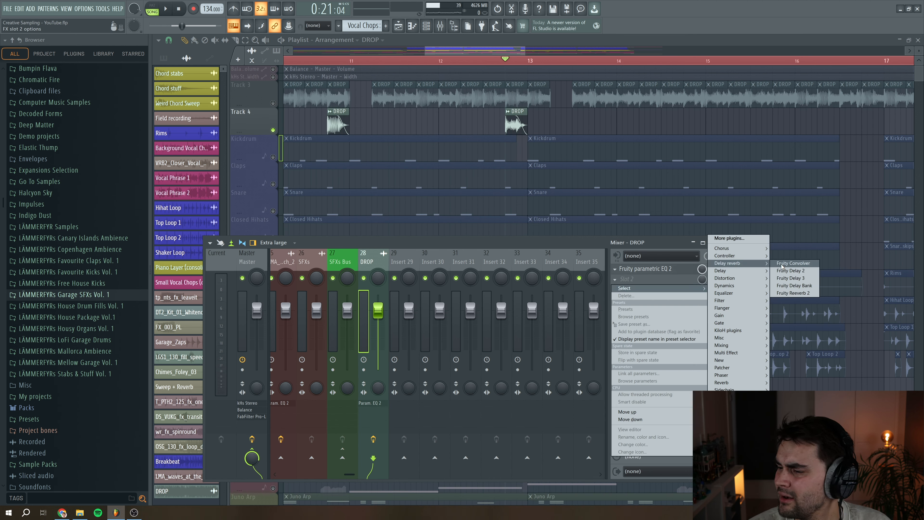
pyautogui.click(793, 293)
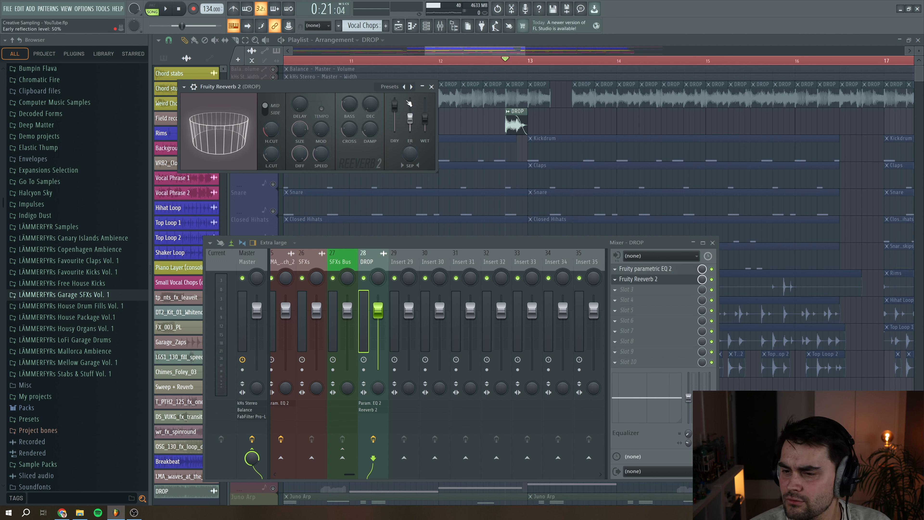
# Raise the reverb's wet and early reflection levels, set stereo separation to 22%, close it, and play the slice
pyautogui.moveTo(426, 122)
pyautogui.mouseDown()
pyautogui.moveTo(410, 114)
pyautogui.moveTo(426, 107)
pyautogui.mouseUp()
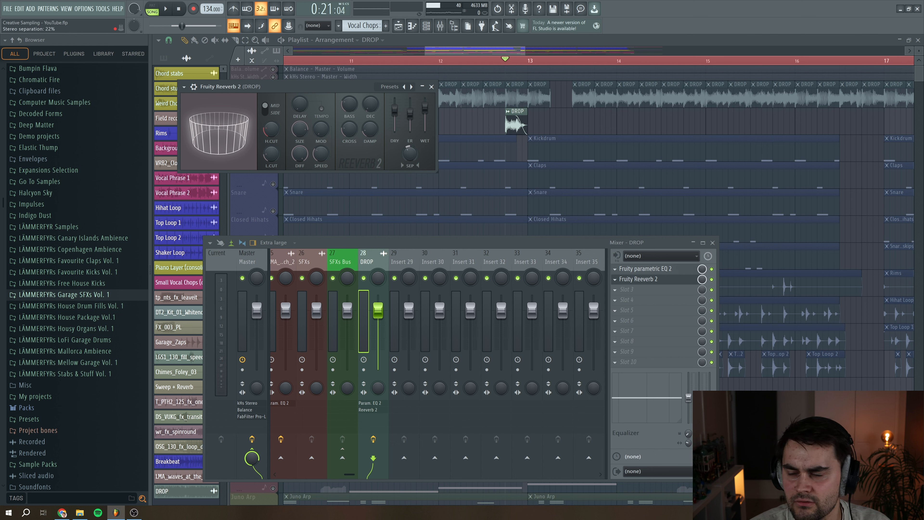
pyautogui.click(432, 86)
pyautogui.press('space')
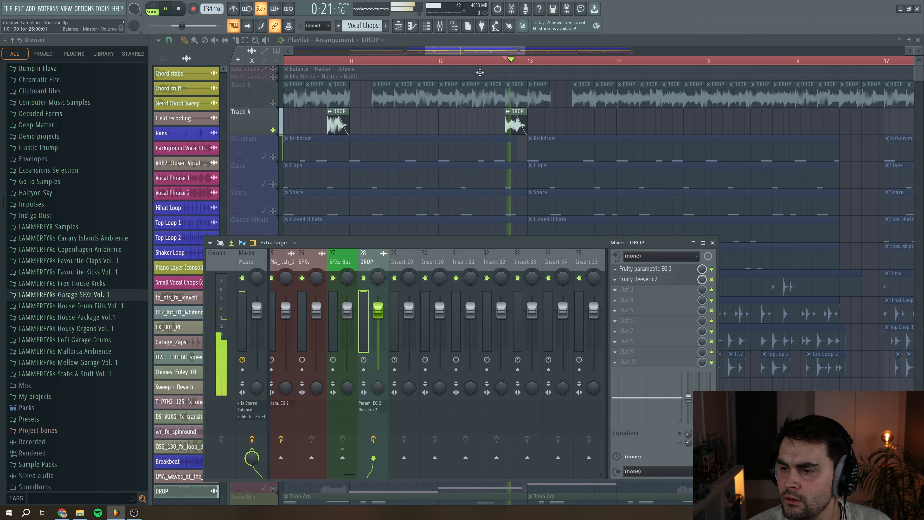
pyautogui.press('space')
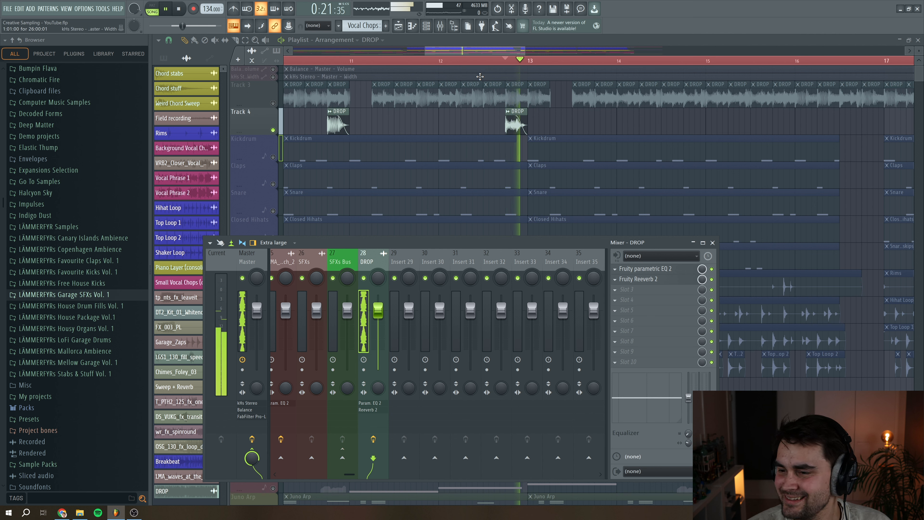
# Load the Decapitator distortion in the third effect slot and turn on its Punish option
pyautogui.click(614, 290)
pyautogui.moveTo(733, 282)
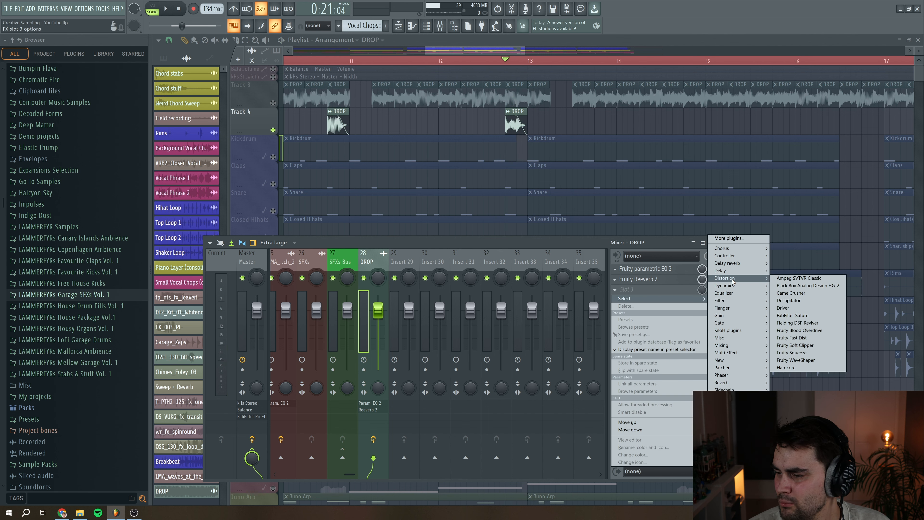
pyautogui.click(788, 300)
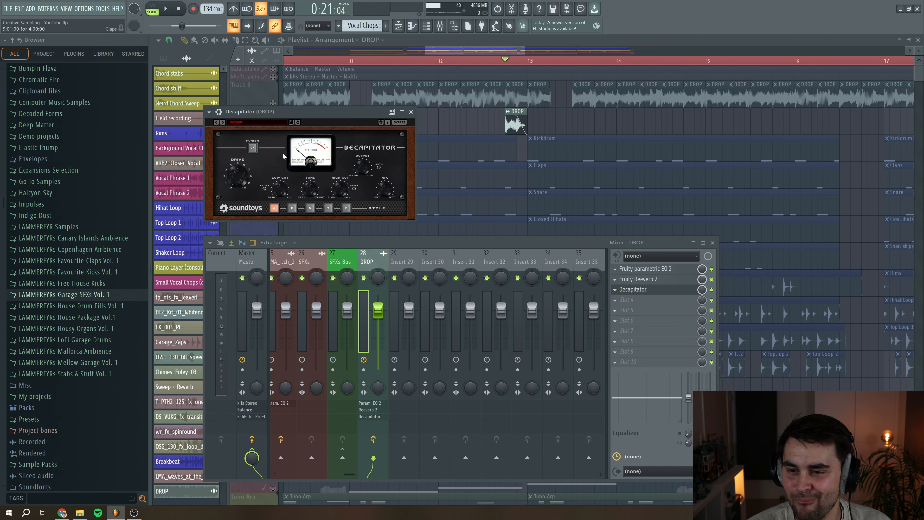
pyautogui.click(253, 149)
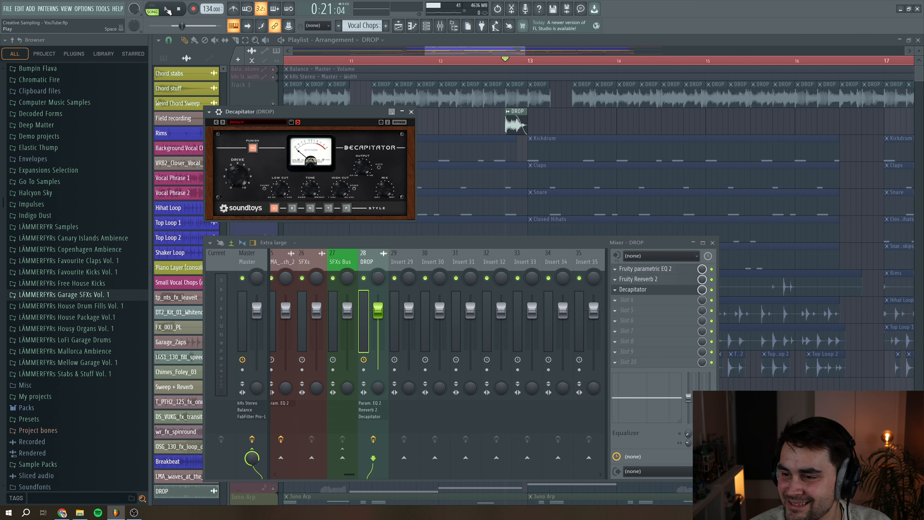
# Set Decapitator's tone to -3.9 dB and its mix to 93% while auditioning the slice, and close the plugin
pyautogui.click(166, 9)
pyautogui.moveTo(310, 187); pyautogui.dragTo(311, 196)
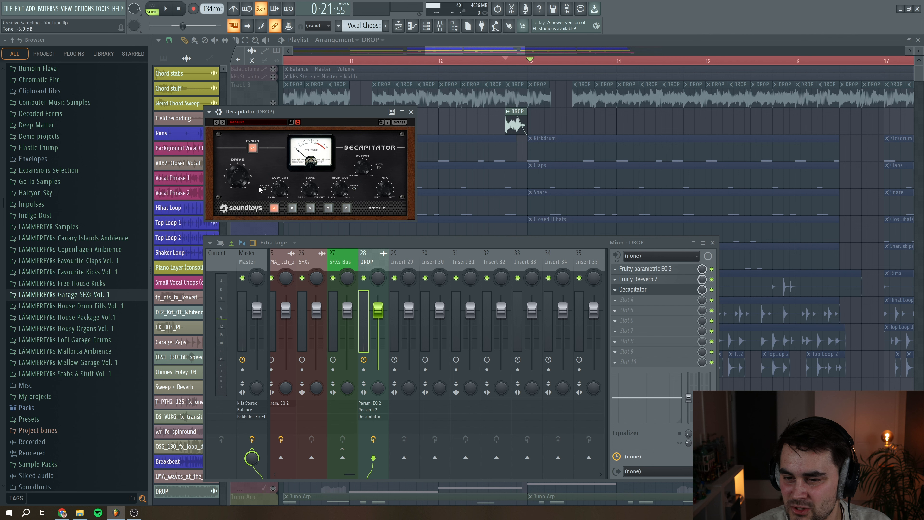
pyautogui.click(181, 9)
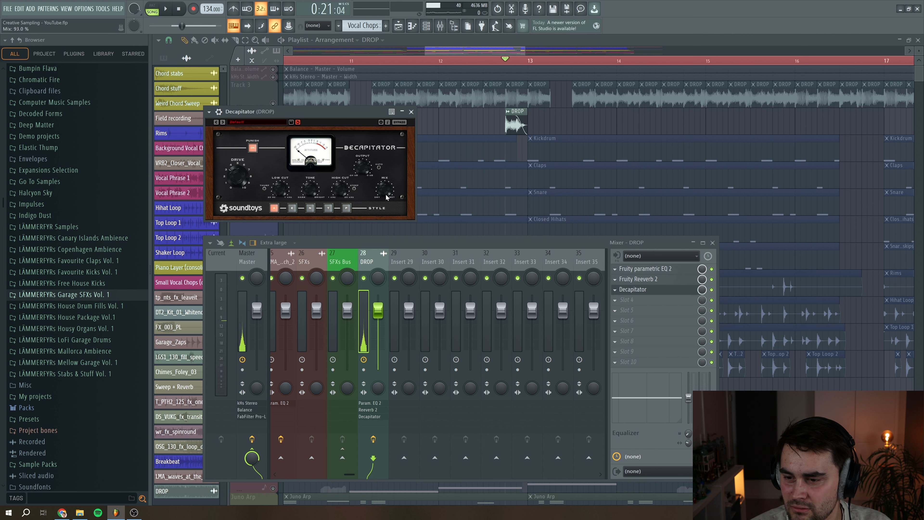
pyautogui.click(165, 10)
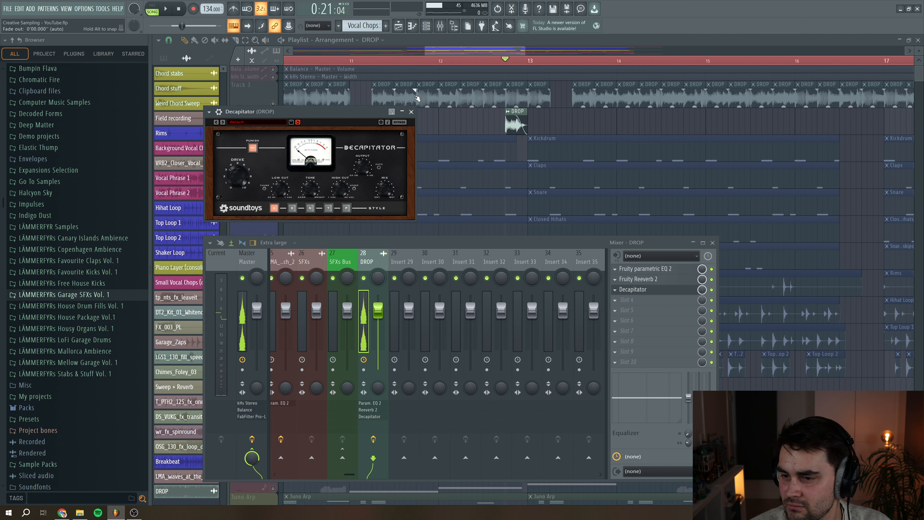
pyautogui.click(641, 289)
# Load RC-20 Retro Color in the fourth effect slot and reposition its window so all controls are reachable
pyautogui.click(632, 300)
pyautogui.moveTo(631, 308)
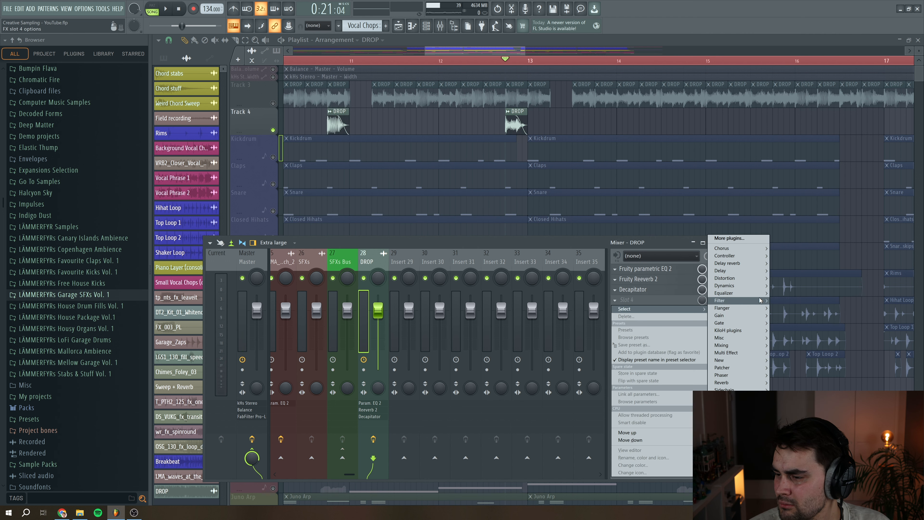
pyautogui.moveTo(741, 355)
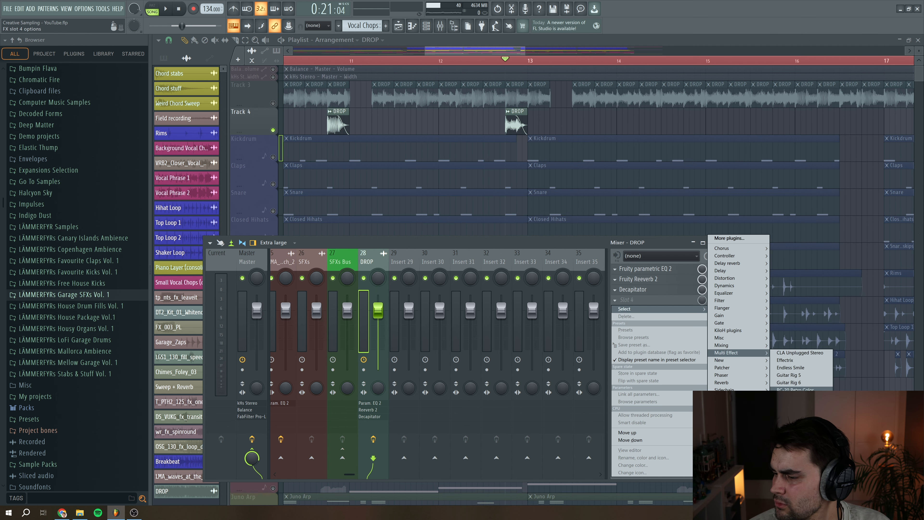
pyautogui.click(794, 389)
pyautogui.moveTo(335, 126); pyautogui.dragTo(387, 66)
# Turn off RC-20's Noise and Distort modules and slightly raise the Wobble amount
pyautogui.click(249, 366)
pyautogui.moveTo(372, 369); pyautogui.dragTo(373, 363)
pyautogui.click(422, 340)
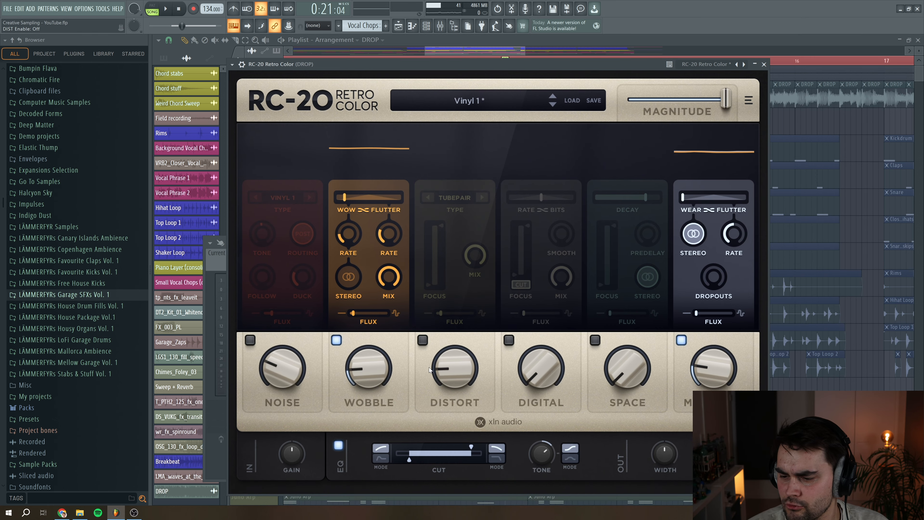
# Enable RC-20's Digital module, raise its amount, shift its balance slightly towards Rate, and set Smooth to 37%
pyautogui.click(509, 340)
pyautogui.moveTo(541, 368); pyautogui.dragTo(557, 291)
pyautogui.moveTo(540, 197); pyautogui.dragTo(530, 198)
pyautogui.moveTo(561, 233); pyautogui.dragTo(558, 189)
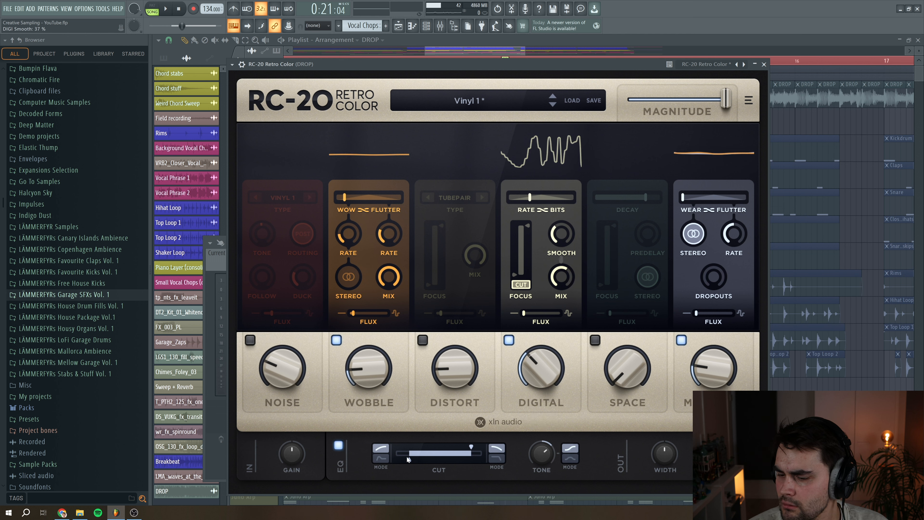
# Set RC-20's low cut to 205 Hz, high cut to 5527 Hz, width to 90% and output gain to -1.3 dB, and close it
pyautogui.moveTo(409, 460); pyautogui.dragTo(413, 460)
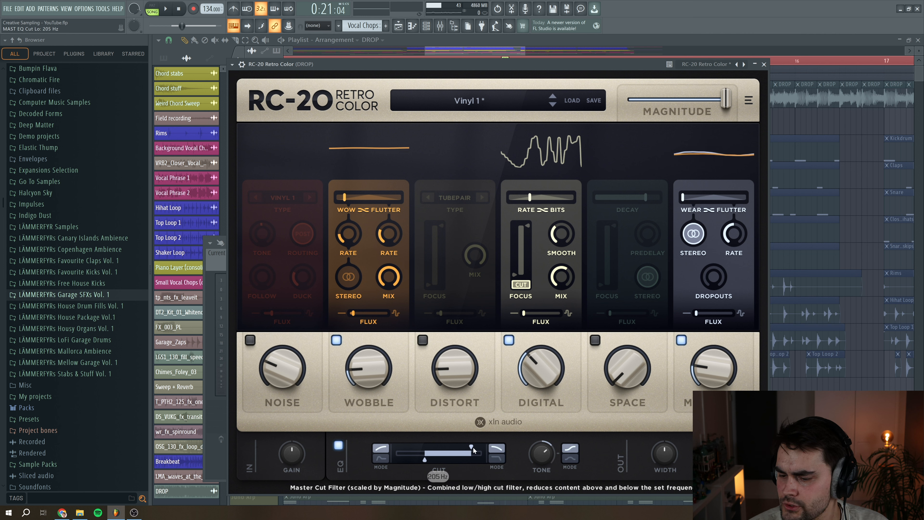
pyautogui.moveTo(472, 448); pyautogui.dragTo(469, 448)
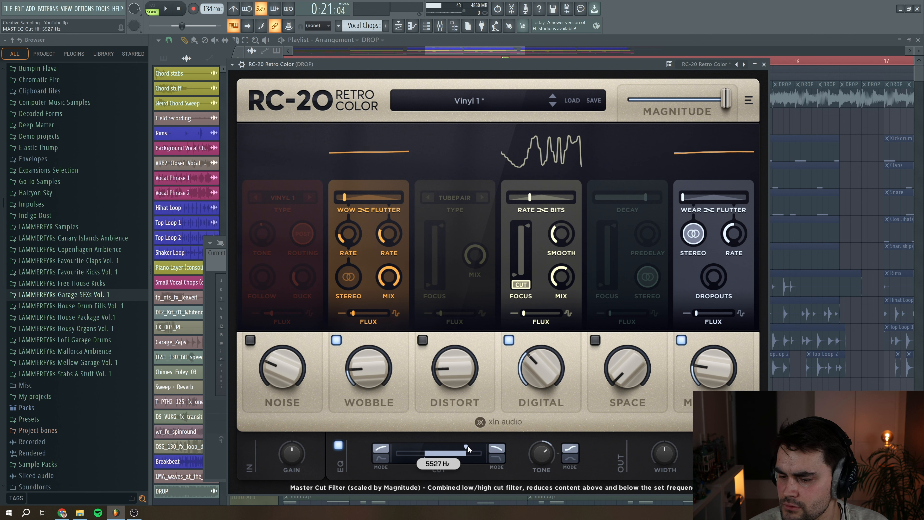
pyautogui.moveTo(665, 456); pyautogui.dragTo(663, 465)
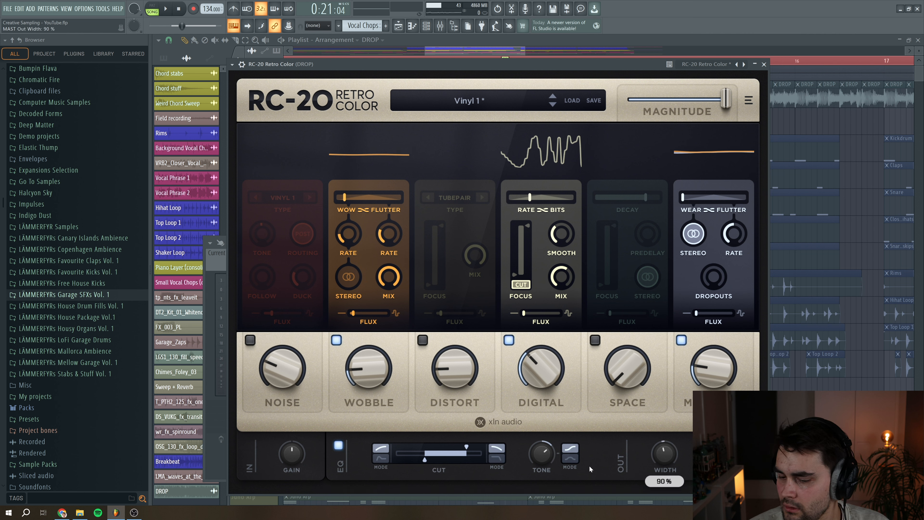
pyautogui.moveTo(296, 455); pyautogui.dragTo(300, 448)
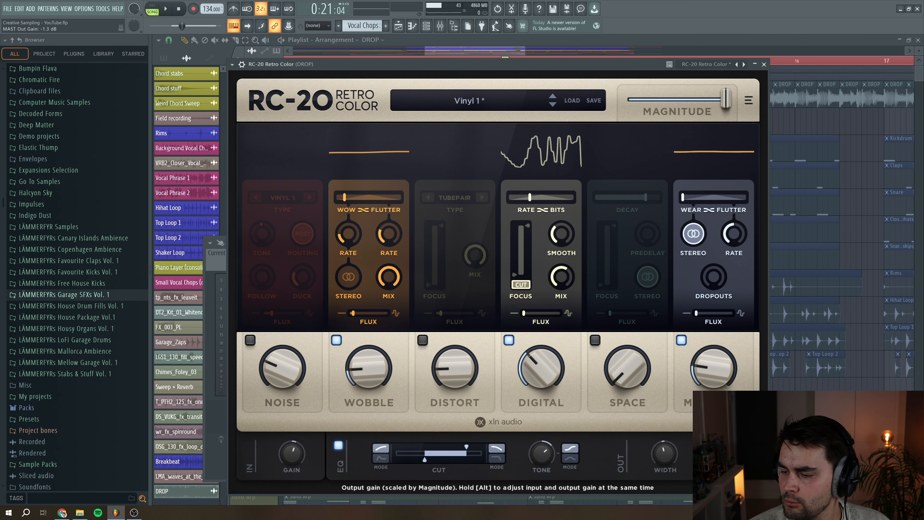
pyautogui.click(764, 64)
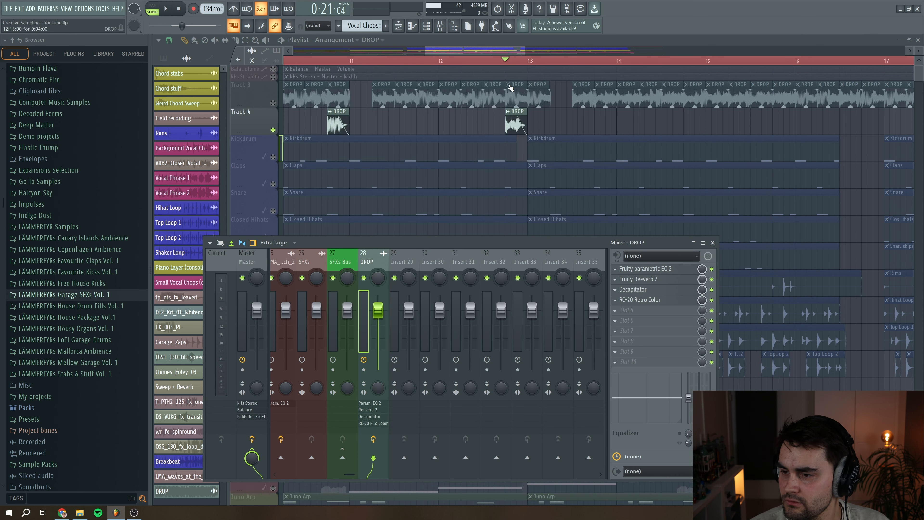
# Return to the playlist and repeatedly play the processed slice just before bar 13
pyautogui.click(507, 61)
pyautogui.press('space')
pyautogui.press('space')
pyautogui.press('space')
pyautogui.press('space')
pyautogui.press('space')
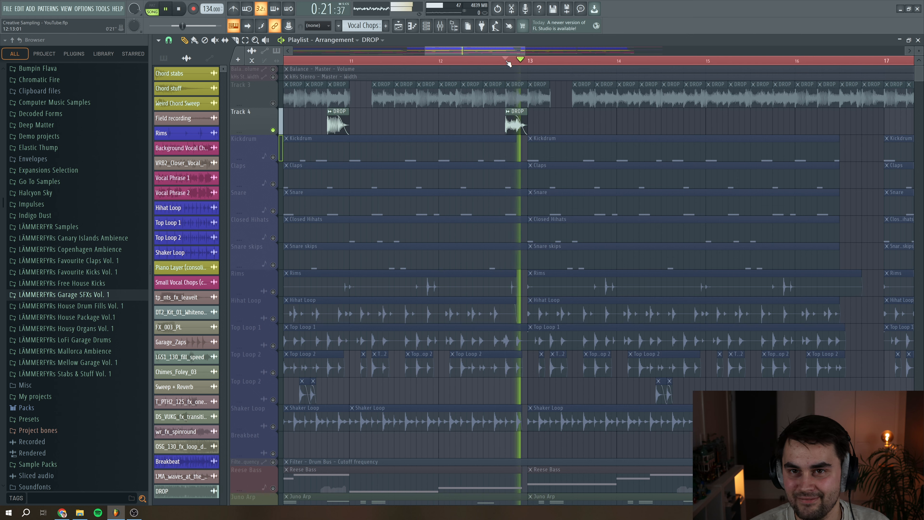
pyautogui.press('space')
# Unsolo Track 4 to bring back the other tracks, and play the arrangement up to just past bar 12
pyautogui.moveTo(417, 51); pyautogui.dragTo(396, 51)
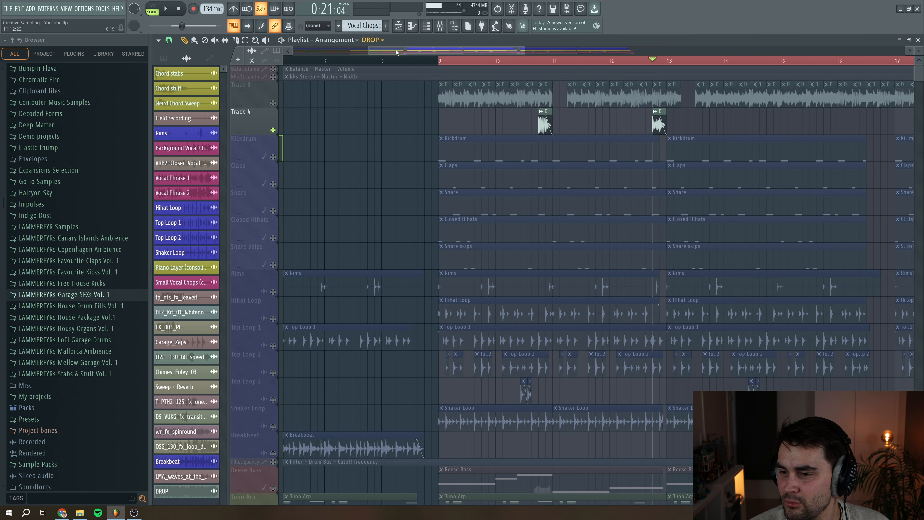
pyautogui.moveTo(527, 52); pyautogui.dragTo(627, 52)
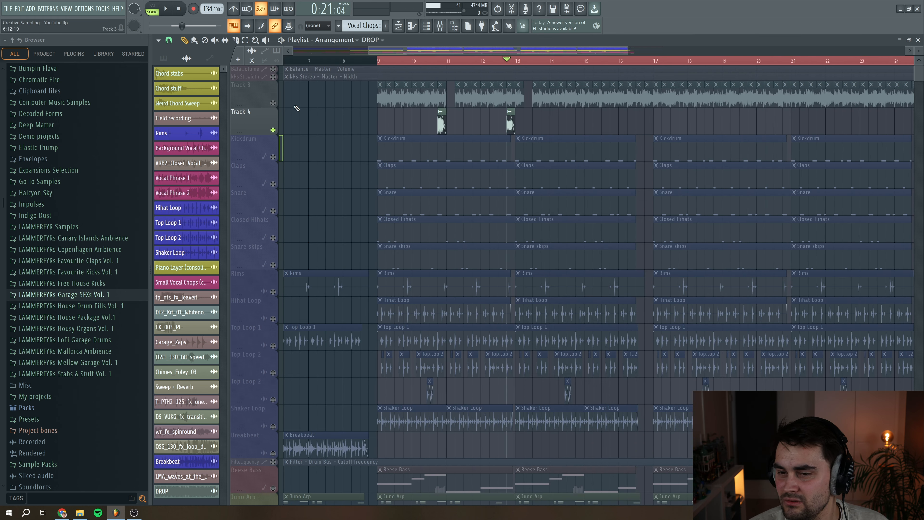
pyautogui.keyDown('ctrl'); pyautogui.click(272, 130); pyautogui.keyUp('ctrl')
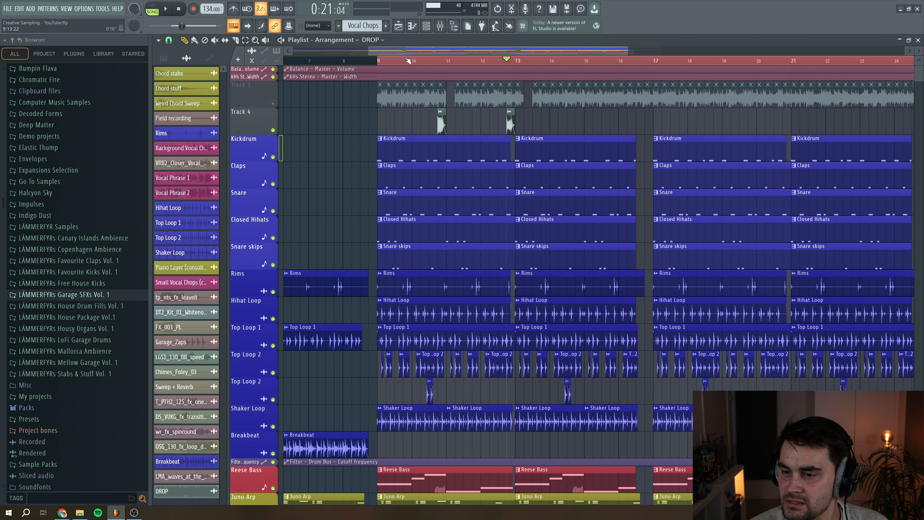
pyautogui.press('space')
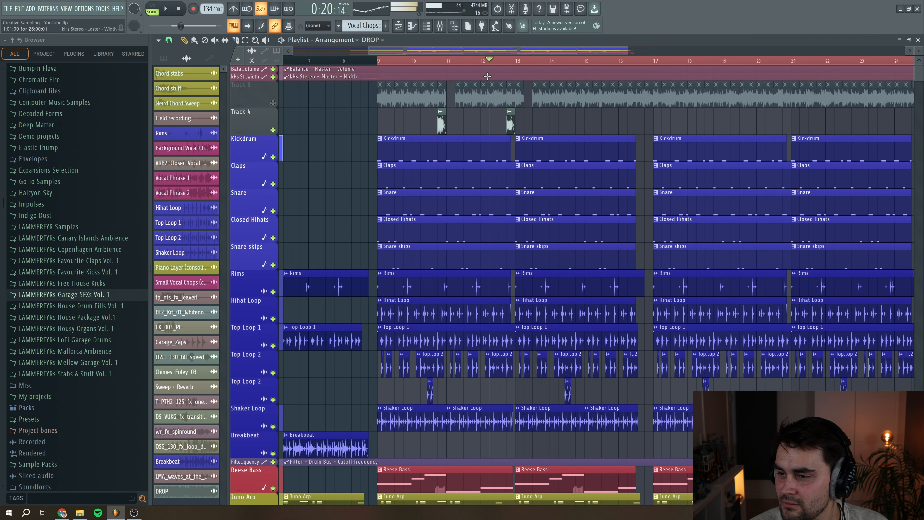
pyautogui.press('space')
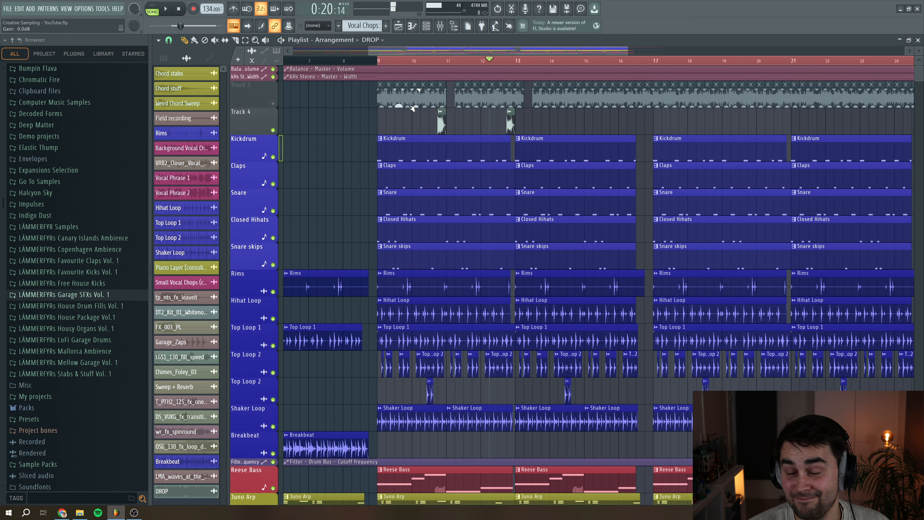
# Compare playback from just past bar 12 with Track 4 muted and unmuted, leaving Track 4 on
pyautogui.click(273, 130)
pyautogui.press('space')
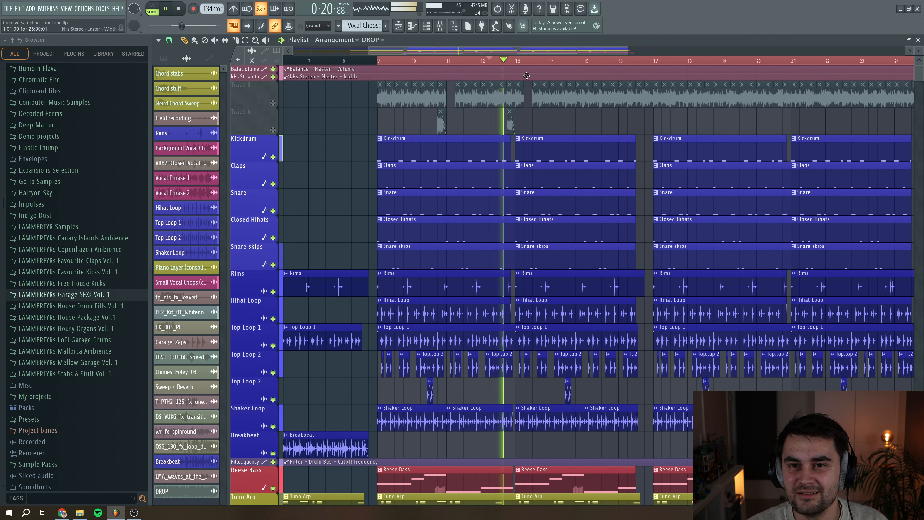
pyautogui.press('space')
pyautogui.click(273, 130)
pyautogui.press('space')
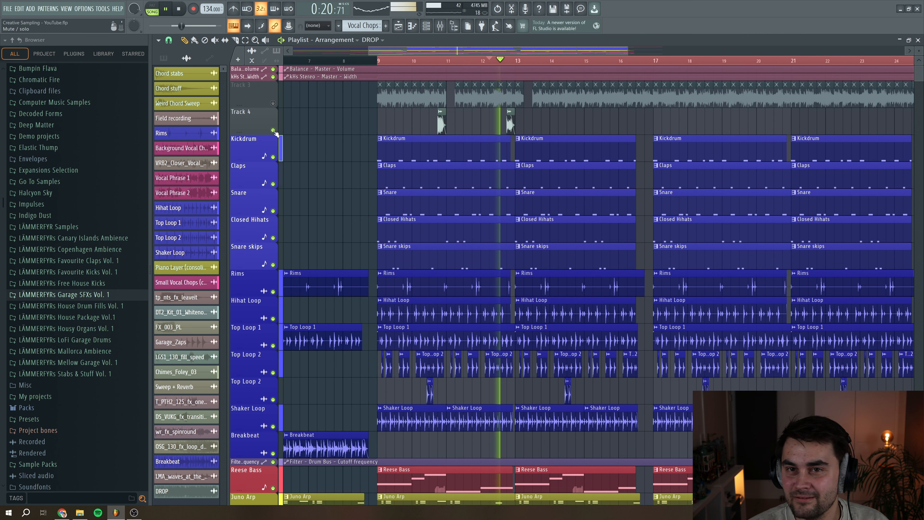
pyautogui.press('space')
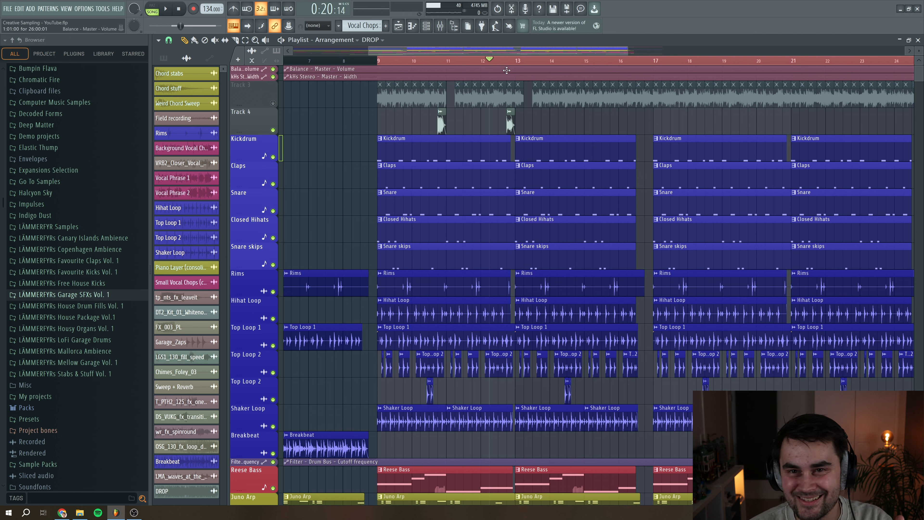
# Play the full arrangement from about bar 10 to past bar 12 to hear both Track 4 slices in context
pyautogui.click(430, 61)
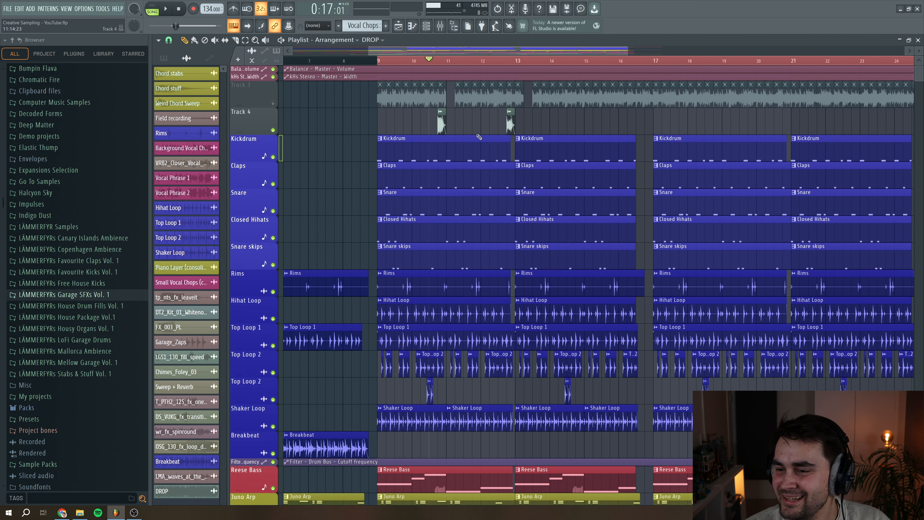
pyautogui.press('space')
pyautogui.click(435, 62)
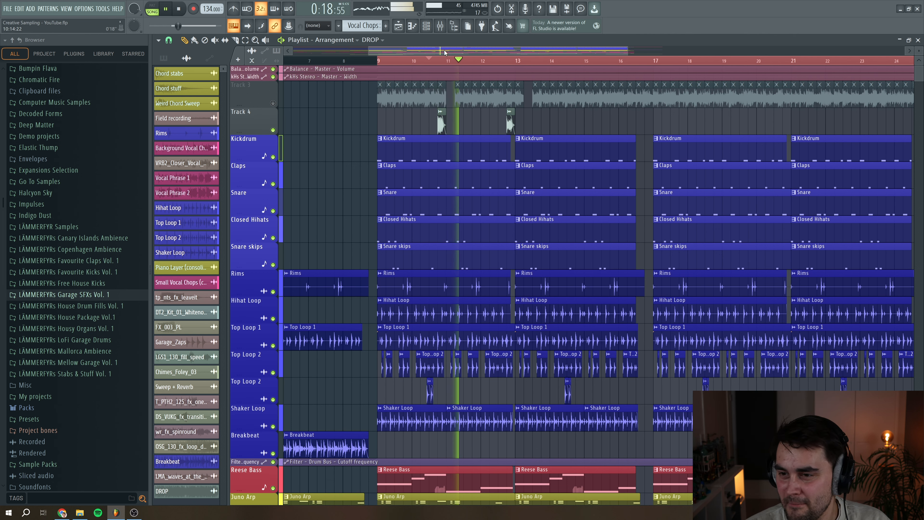
pyautogui.moveTo(618, 52); pyautogui.dragTo(660, 52)
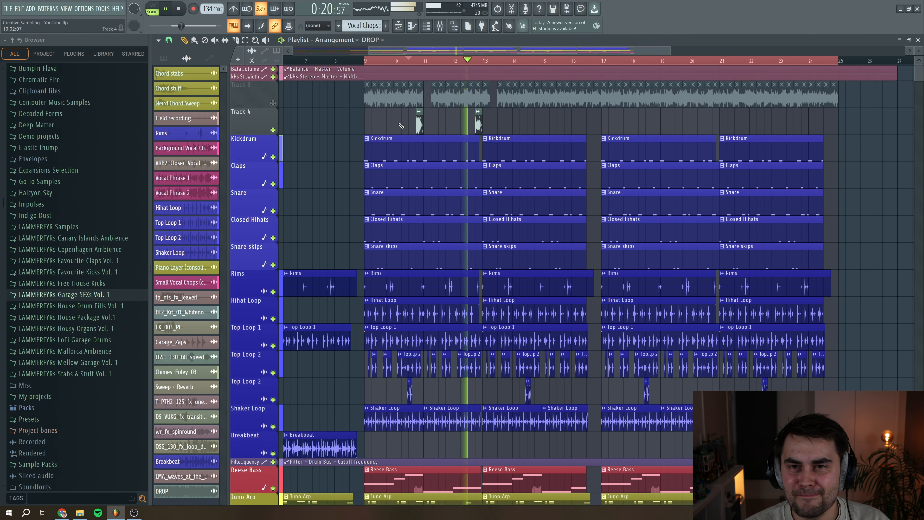
pyautogui.press('space')
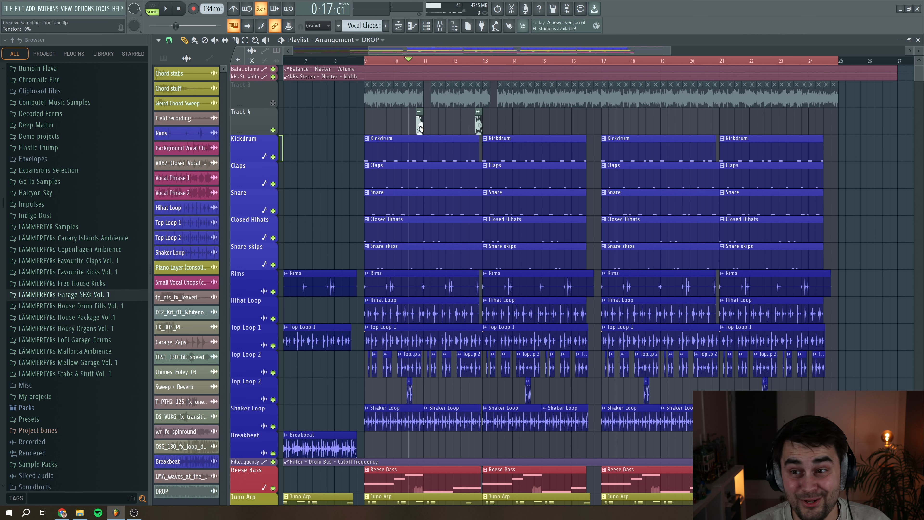
# Set the channel volume of Track 4's DROP sample to 63% and play its first slice within the arrangement
pyautogui.doubleClick(419, 130)
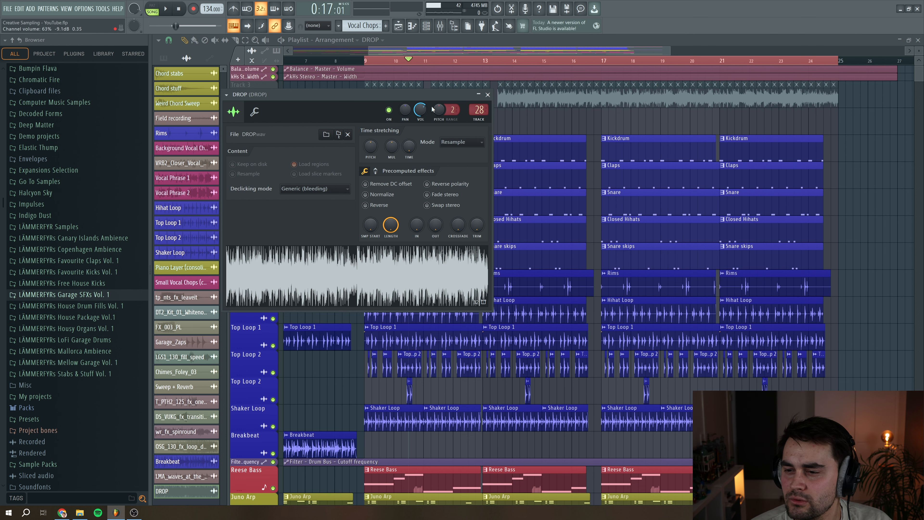
pyautogui.press('Escape')
pyautogui.press('space')
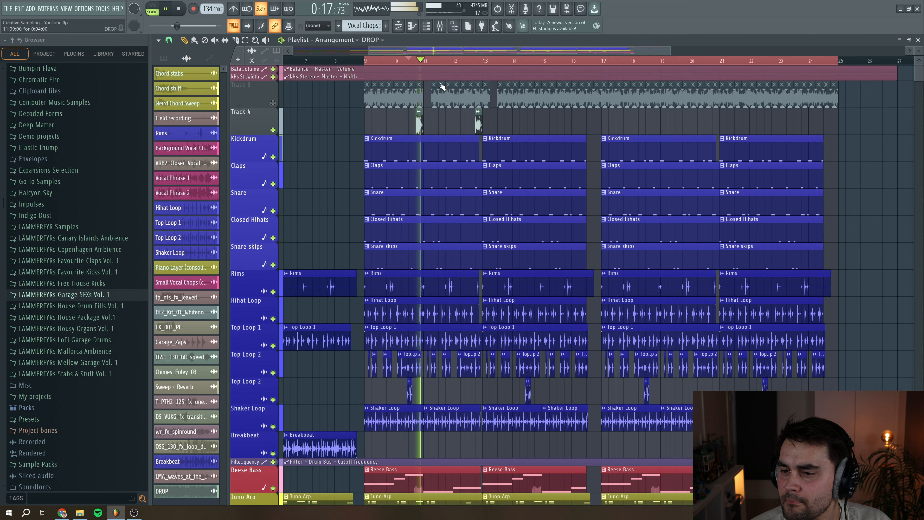
pyautogui.press('space')
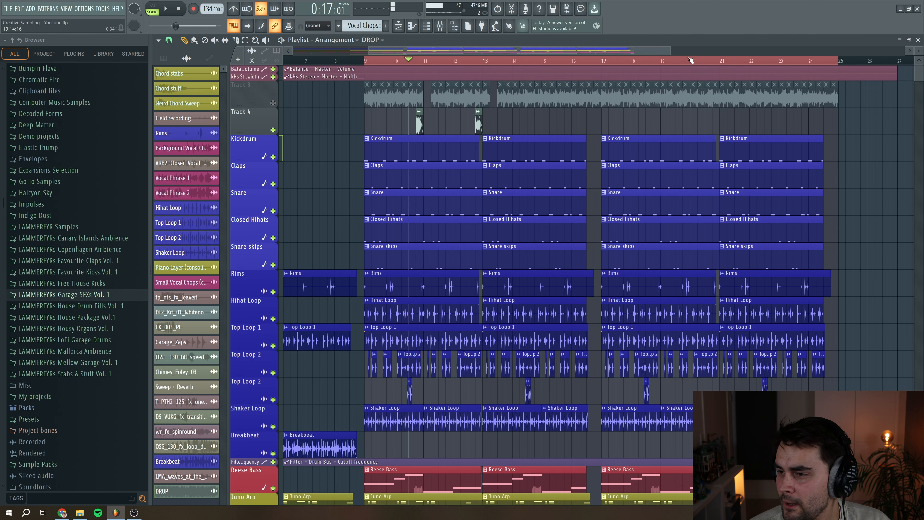
# Replace the chopped slices on Track 3 with the full DROP clip starting at bar 9, and solo the track
pyautogui.moveTo(670, 49); pyautogui.dragTo(714, 64)
pyautogui.moveTo(829, 110); pyautogui.dragTo(350, 98)
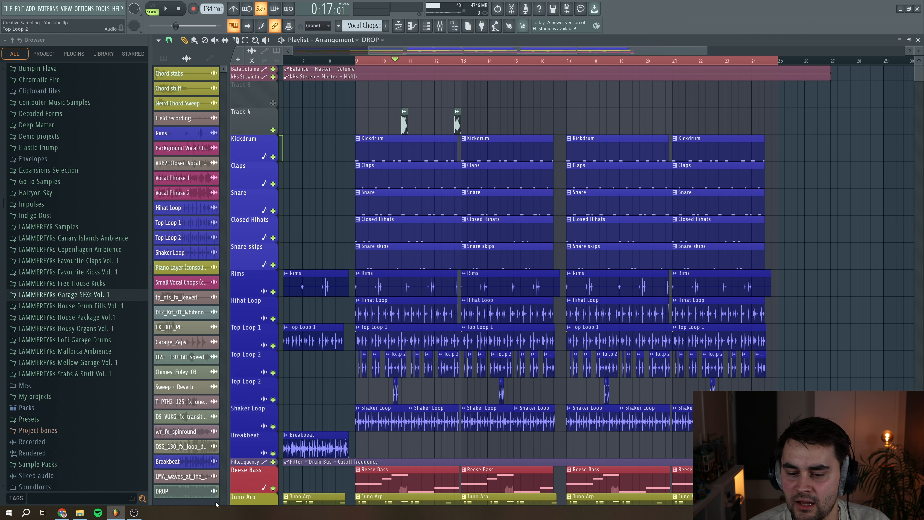
pyautogui.moveTo(193, 492); pyautogui.dragTo(358, 96)
pyautogui.doubleClick(358, 96)
pyautogui.moveTo(330, 273); pyautogui.dragTo(376, 92)
pyautogui.press('space')
pyautogui.press('space')
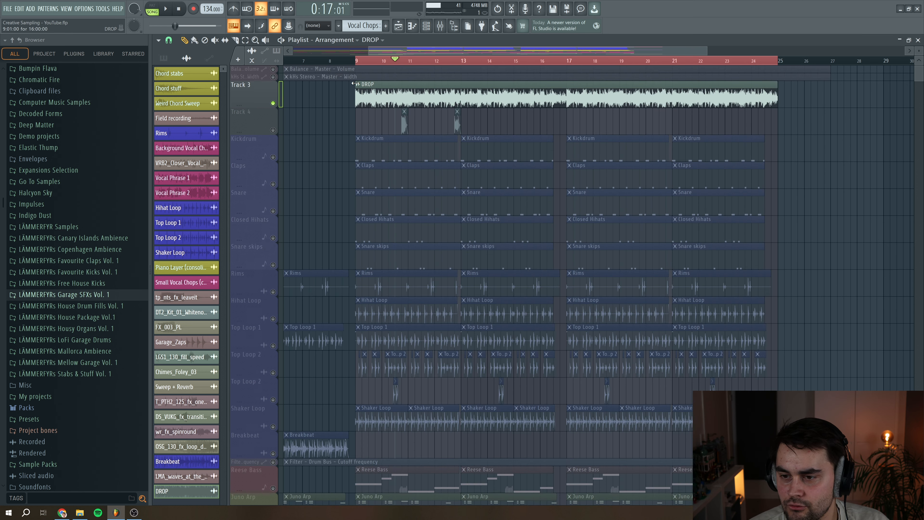
# Make the full DROP clip on Track 3 unique and route its channel to the Master
pyautogui.click(355, 84)
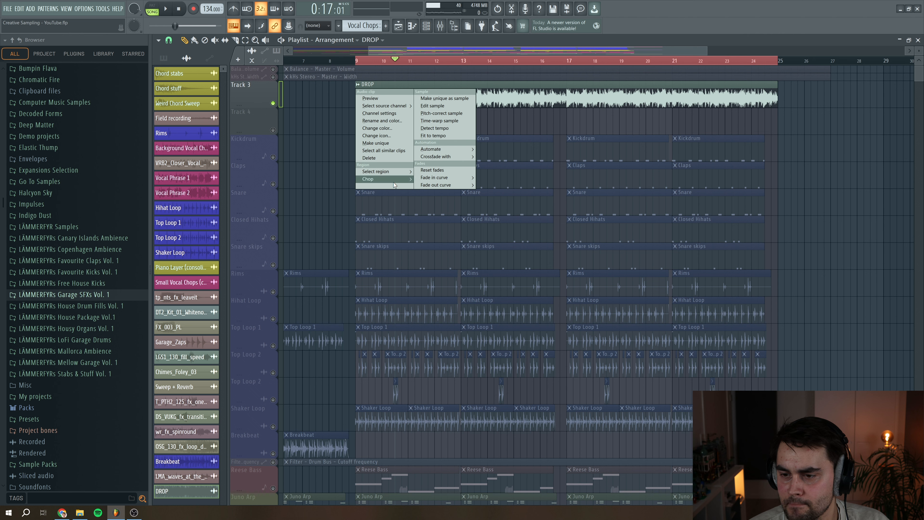
pyautogui.click(382, 142)
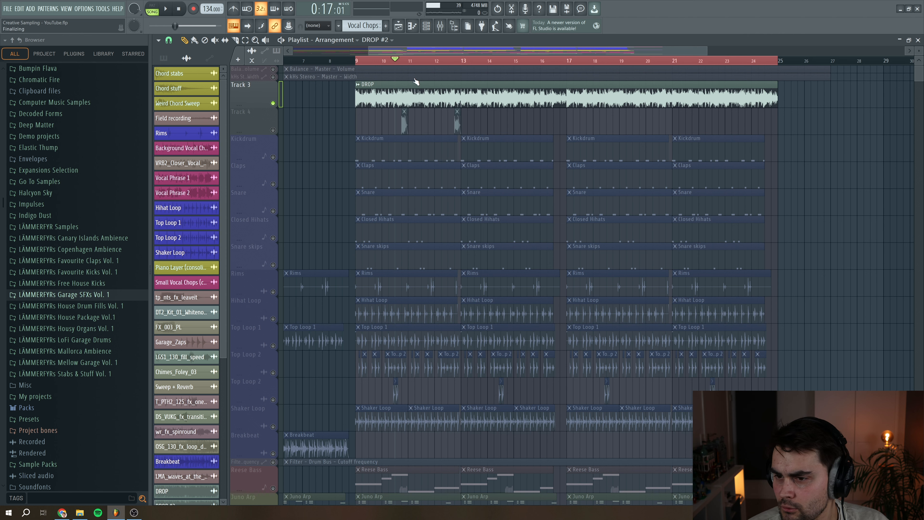
pyautogui.doubleClick(750, 98)
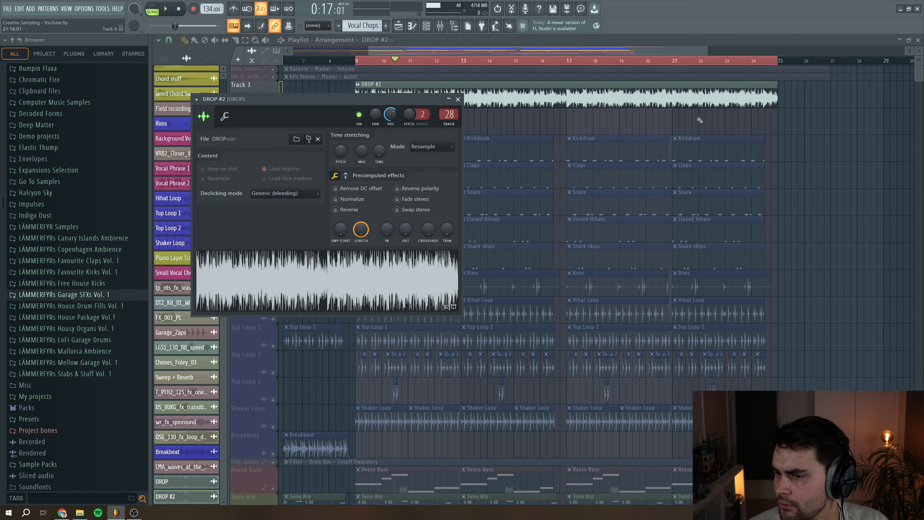
pyautogui.moveTo(450, 113); pyautogui.dragTo(450, 145)
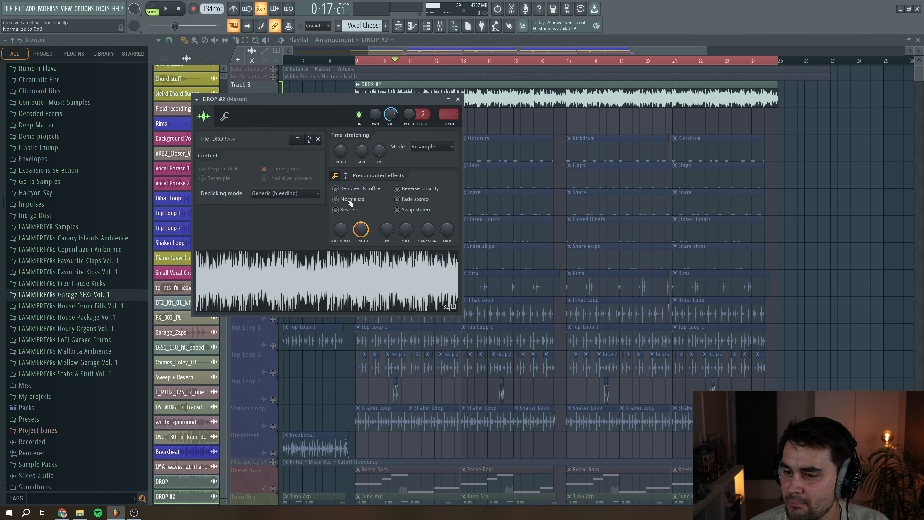
# Stretch the unique DROP clip by raising its time and setting the time multiplier to 200%, and play the result
pyautogui.moveTo(379, 150); pyautogui.dragTo(379, 132)
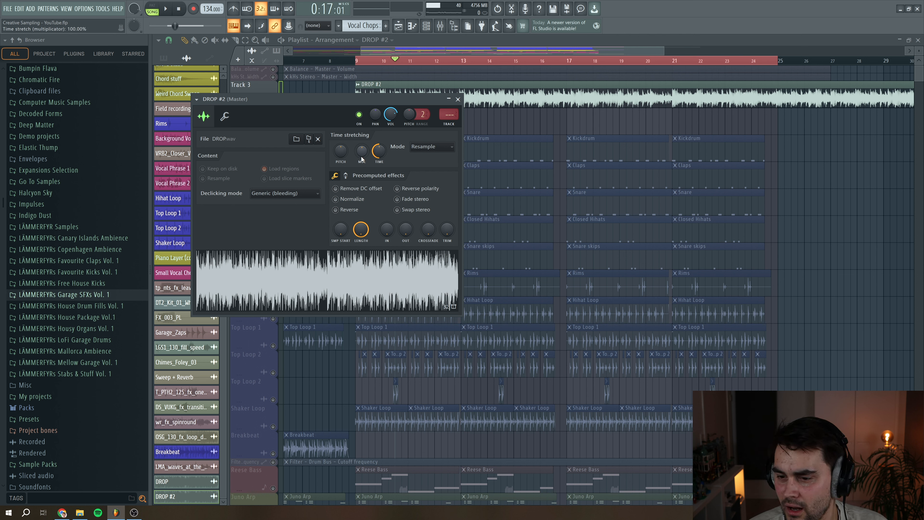
pyautogui.moveTo(362, 161); pyautogui.dragTo(362, 153)
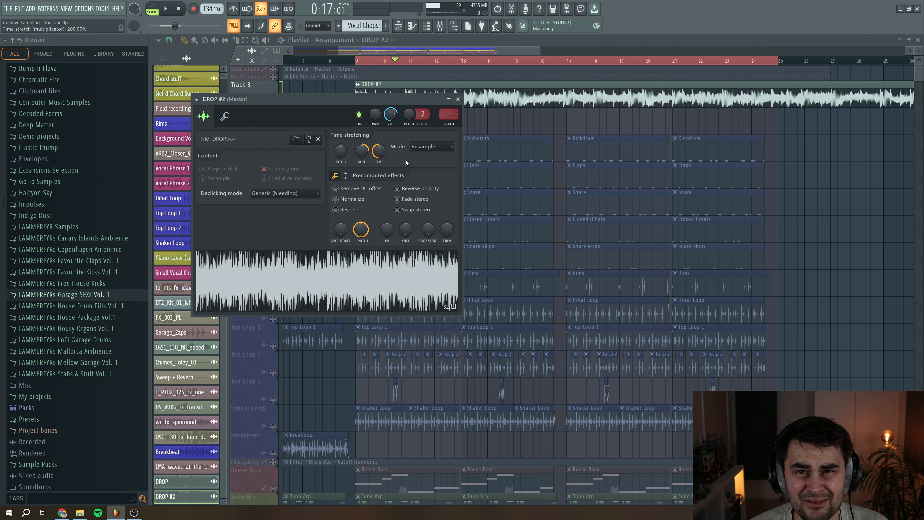
pyautogui.press('space')
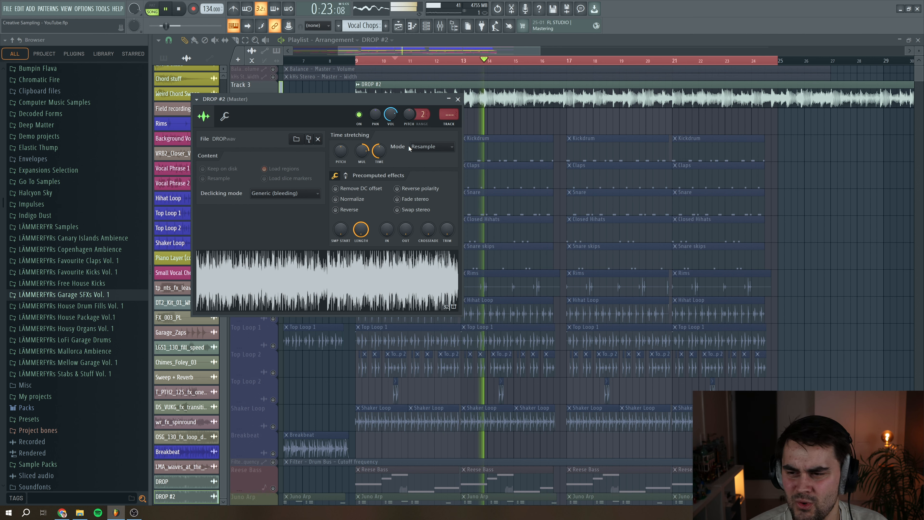
pyautogui.click(457, 99)
pyautogui.press('space')
# Chop the stretched DROP clip on Track 3 with the complex Beat shuffle pattern
pyautogui.moveTo(539, 52); pyautogui.dragTo(604, 52)
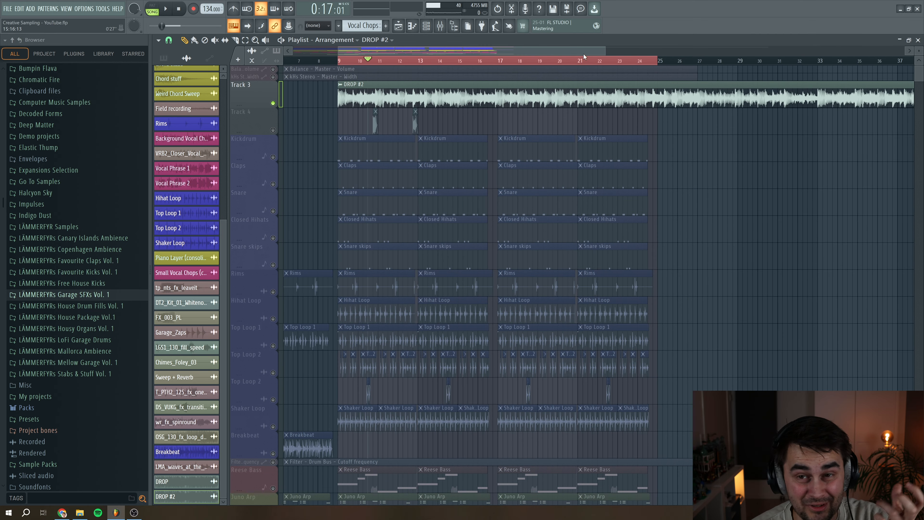
pyautogui.click(339, 84)
pyautogui.moveTo(360, 180)
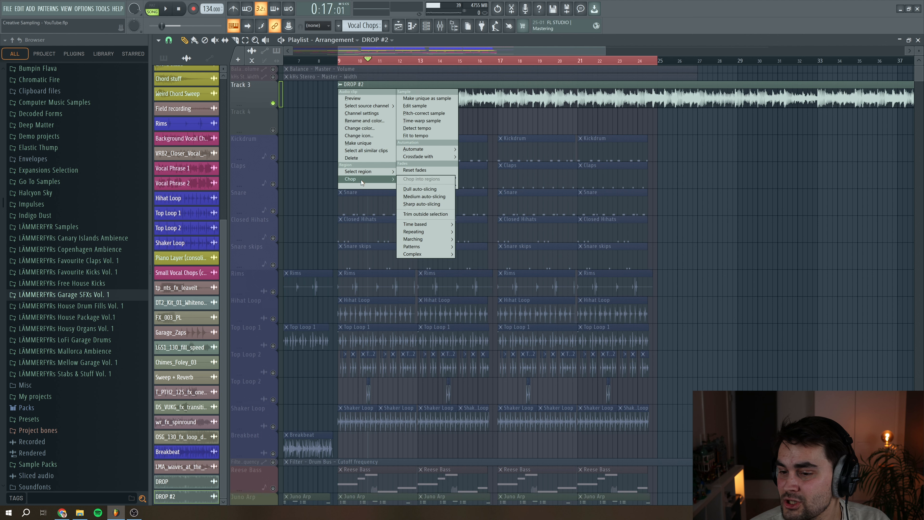
pyautogui.moveTo(434, 254)
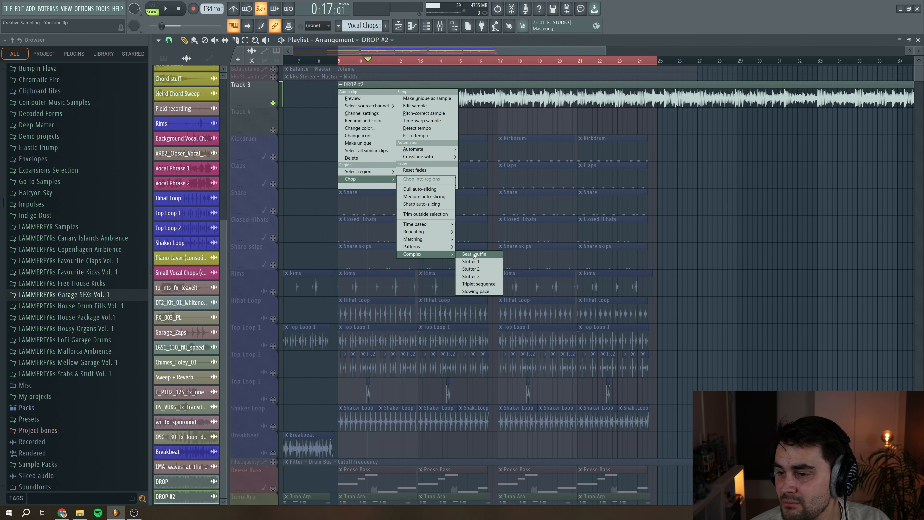
pyautogui.click(473, 260)
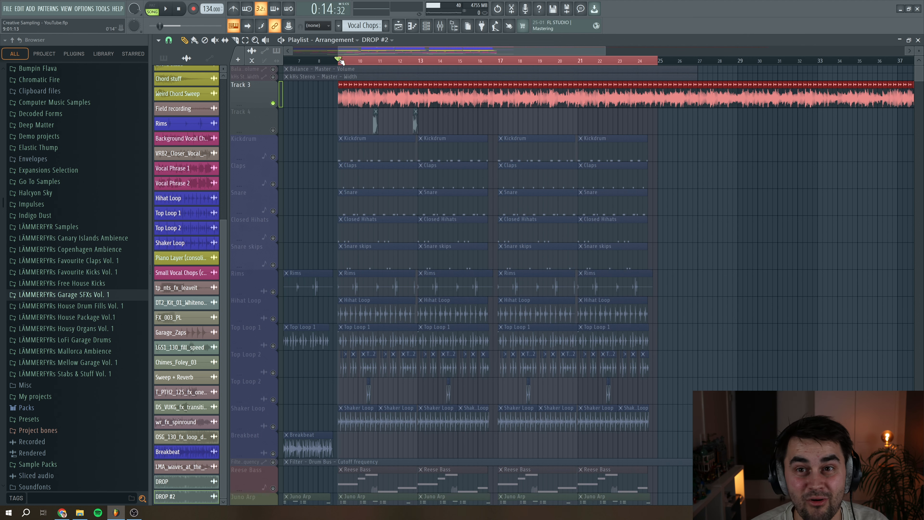
# Play Track 3's chopped slices from bar 9 and replay the one just before bar 12
pyautogui.press('space')
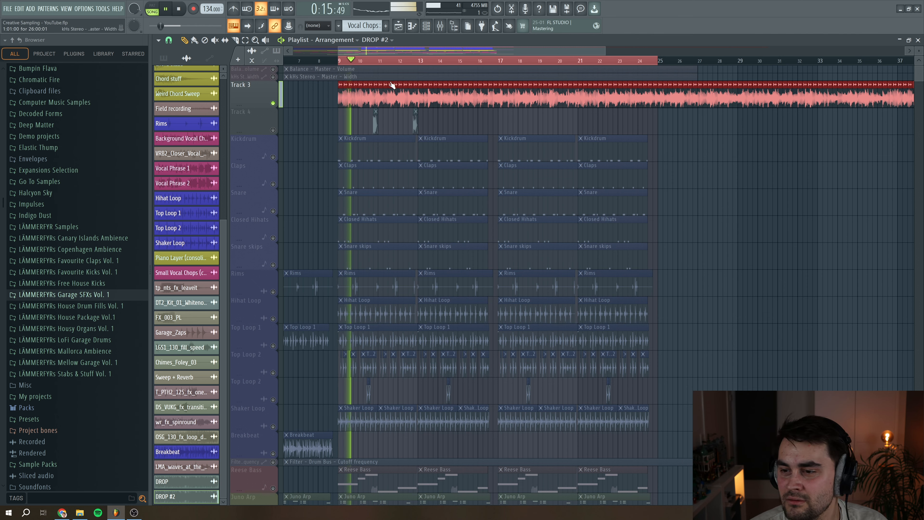
pyautogui.scroll(5, 390, 50)
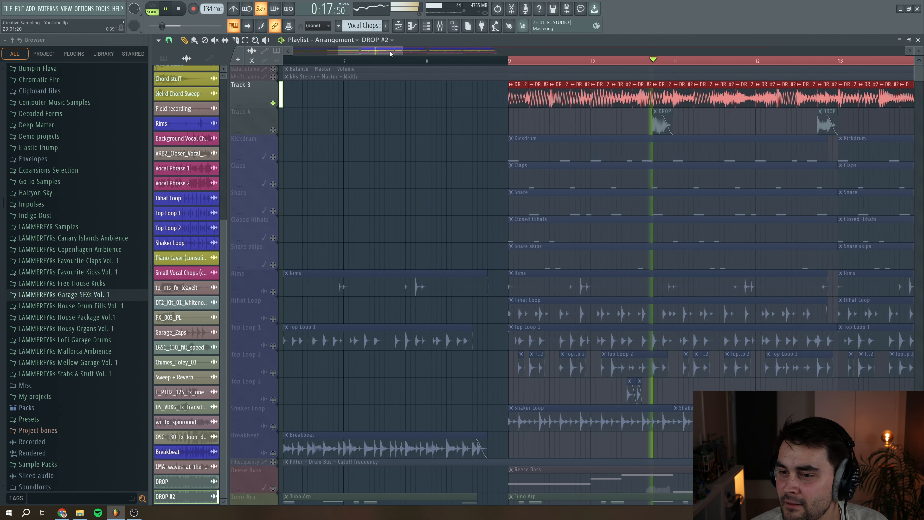
pyautogui.press('space')
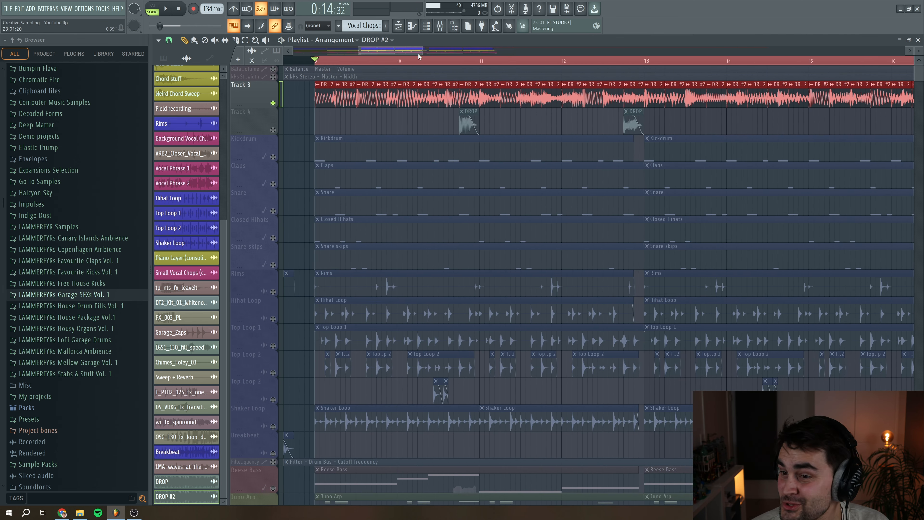
pyautogui.moveTo(421, 52); pyautogui.dragTo(459, 61)
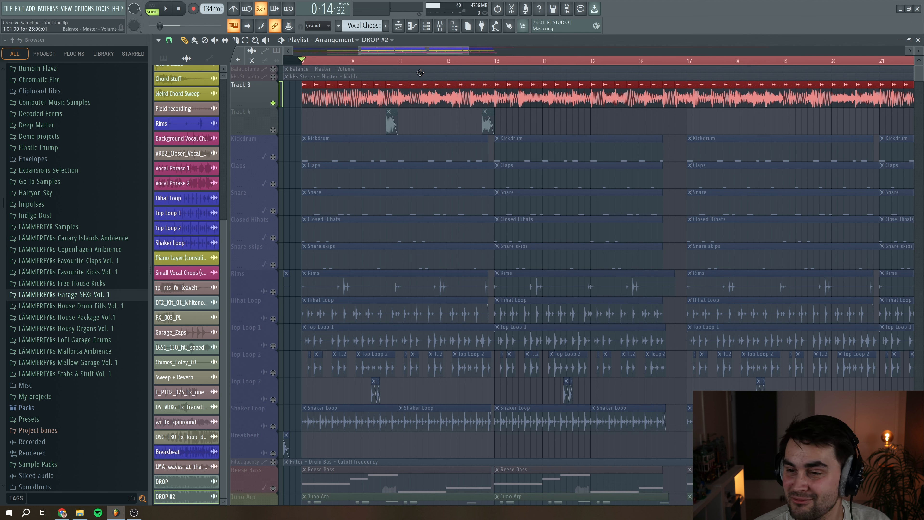
pyautogui.press('space')
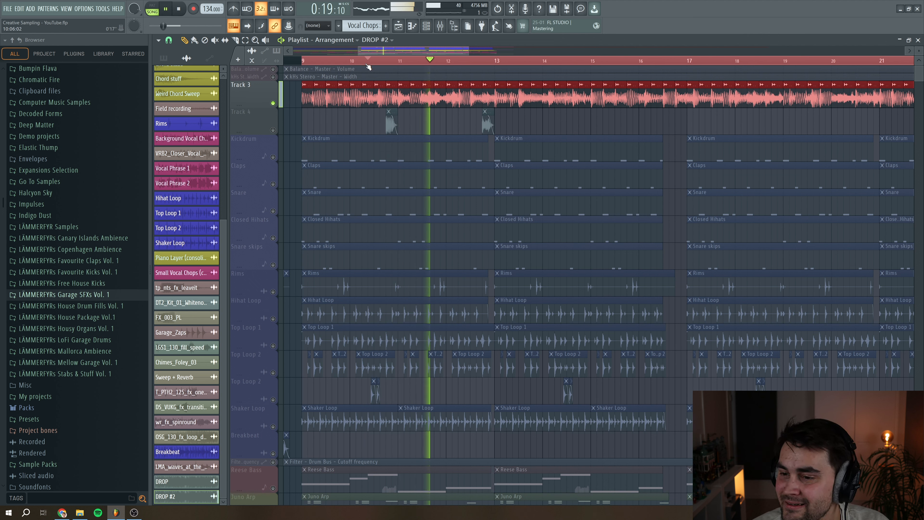
pyautogui.click(437, 59)
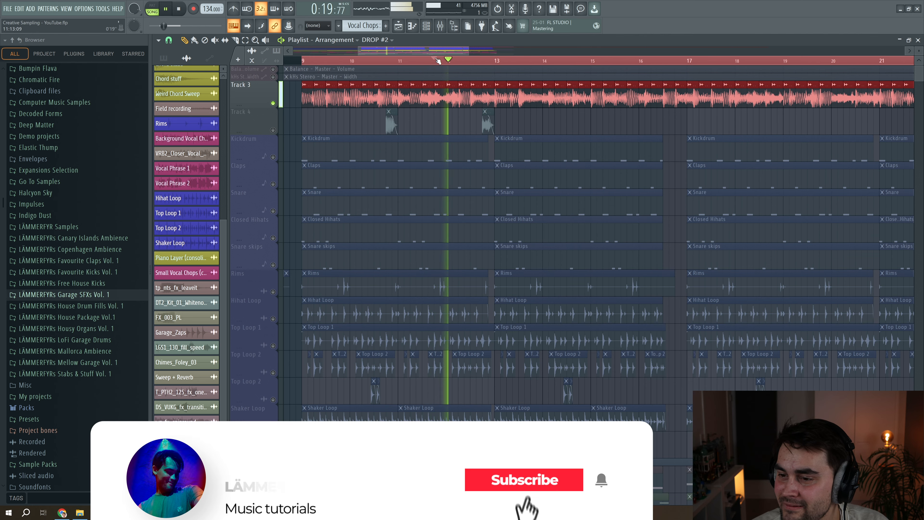
pyautogui.press('space')
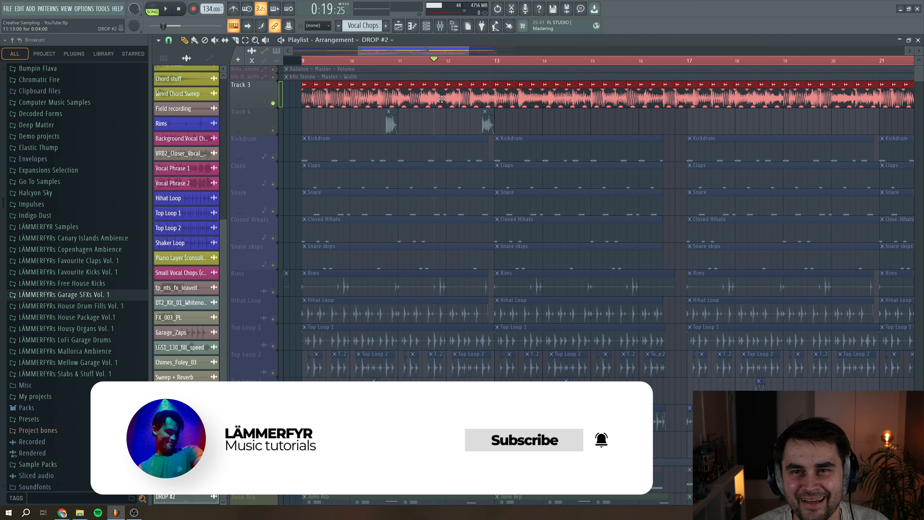
# Move the slice just before bar 12 off Track 3 and onto a new track inserted above Kickdrum
pyautogui.moveTo(442, 99); pyautogui.dragTo(442, 94)
pyautogui.hotkey('ctrl', 'd')
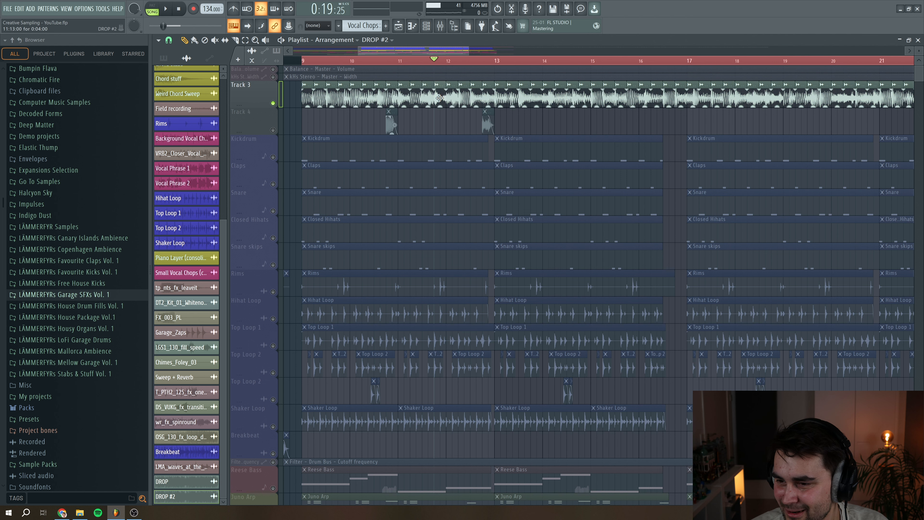
pyautogui.rightClick(254, 153)
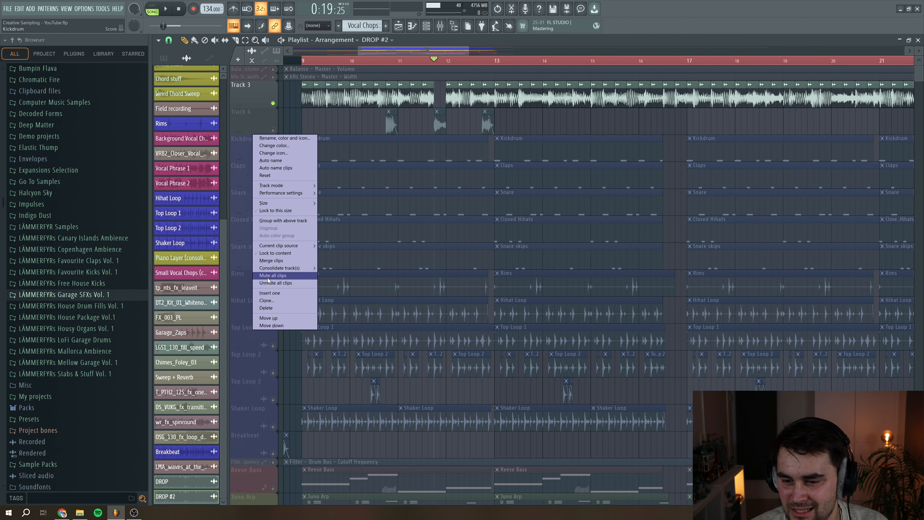
pyautogui.click(273, 293)
# Play Track 3's slices from just before bar 12 onward and replay the passage around bar 14
pyautogui.press('space')
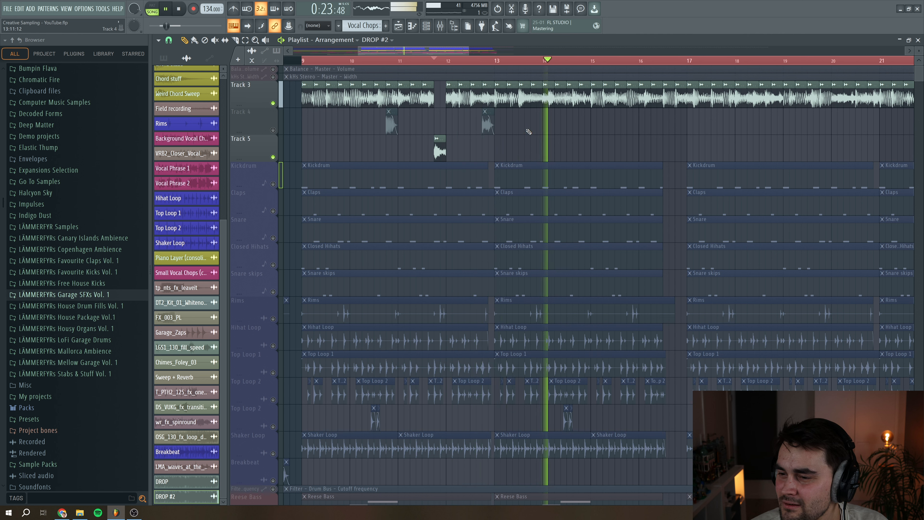
pyautogui.press('space')
pyautogui.press('space')
pyautogui.press('space')
pyautogui.press('space')
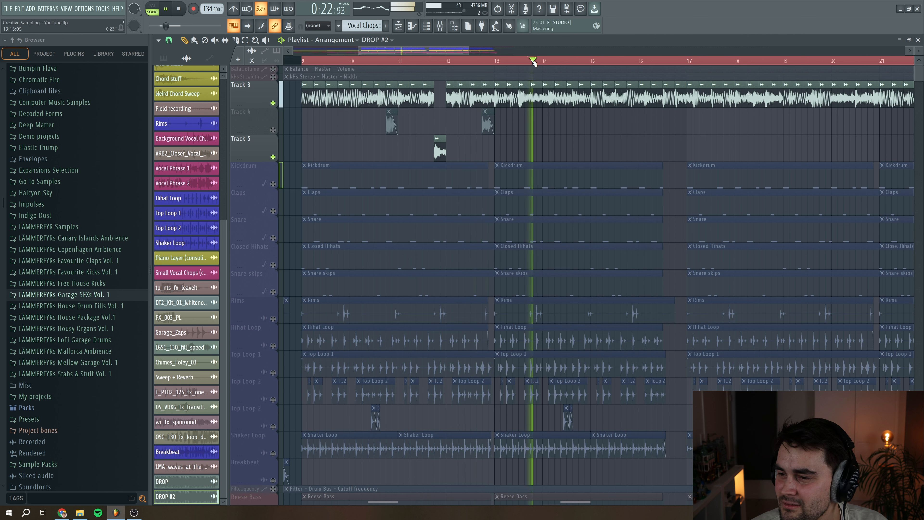
pyautogui.press('space')
# Move the two slices at bar 14 off Track 3 onto Track 5, ending at bar 17, and place the playhead at their start
pyautogui.click(549, 101)
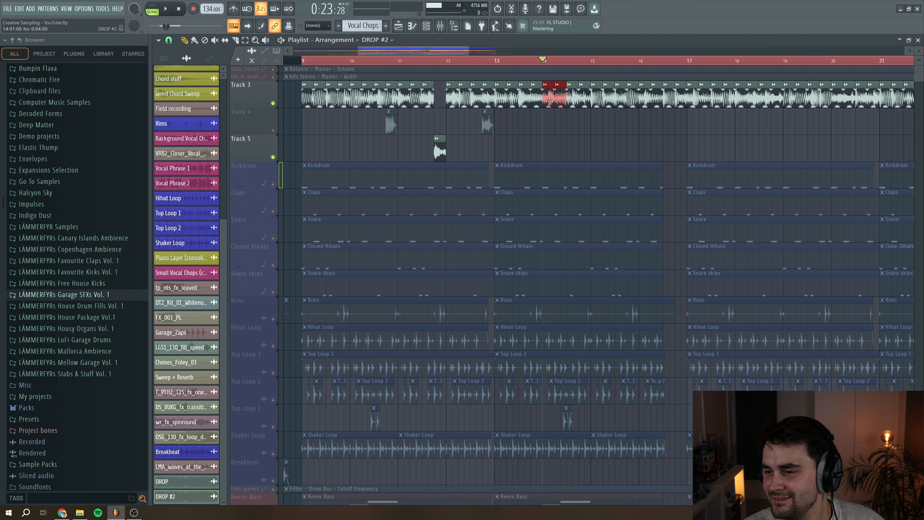
pyautogui.moveTo(549, 98); pyautogui.dragTo(662, 150)
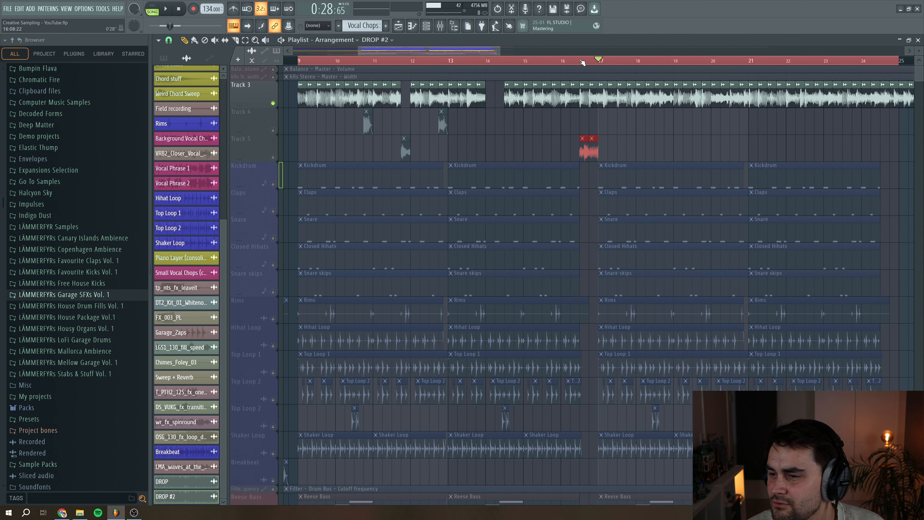
pyautogui.click(581, 61)
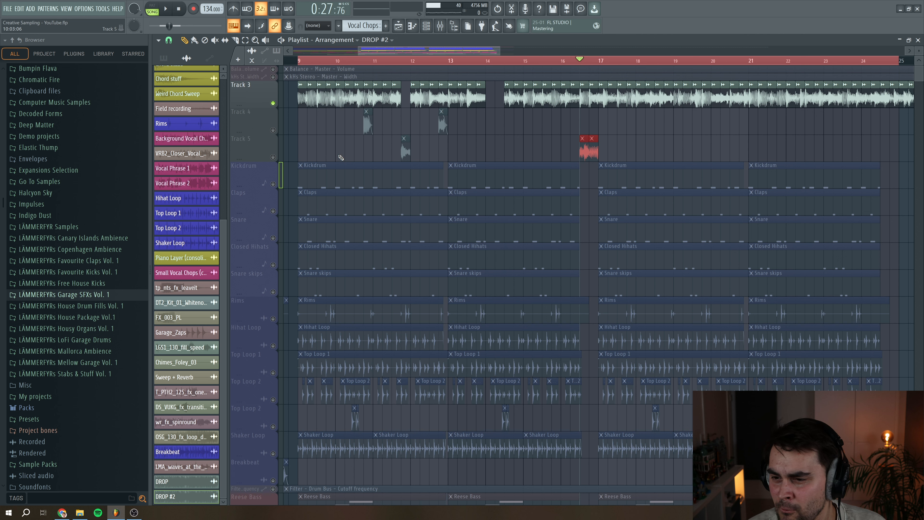
# Mute Track 3, enable Tracks 4 and 5, and play the picked slices from just before bar 11
pyautogui.click(273, 103)
pyautogui.click(272, 157)
pyautogui.click(272, 130)
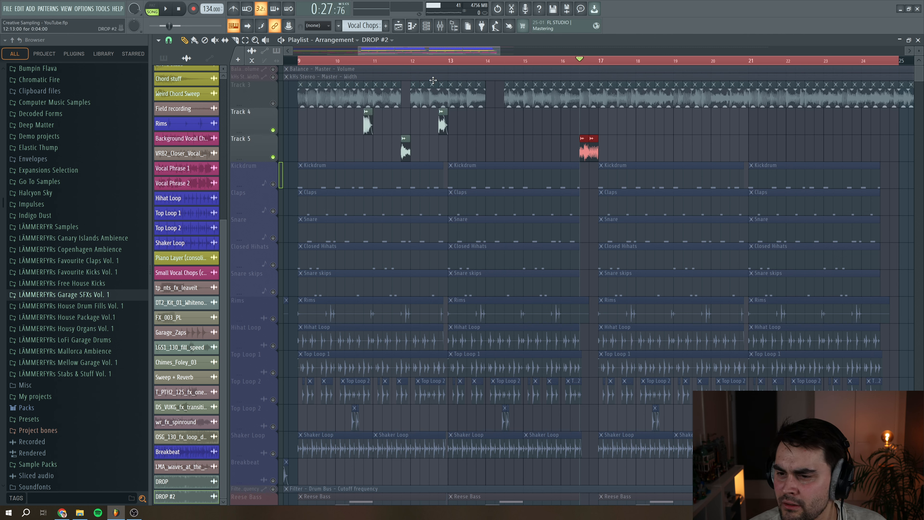
pyautogui.click(363, 60)
pyautogui.press('space')
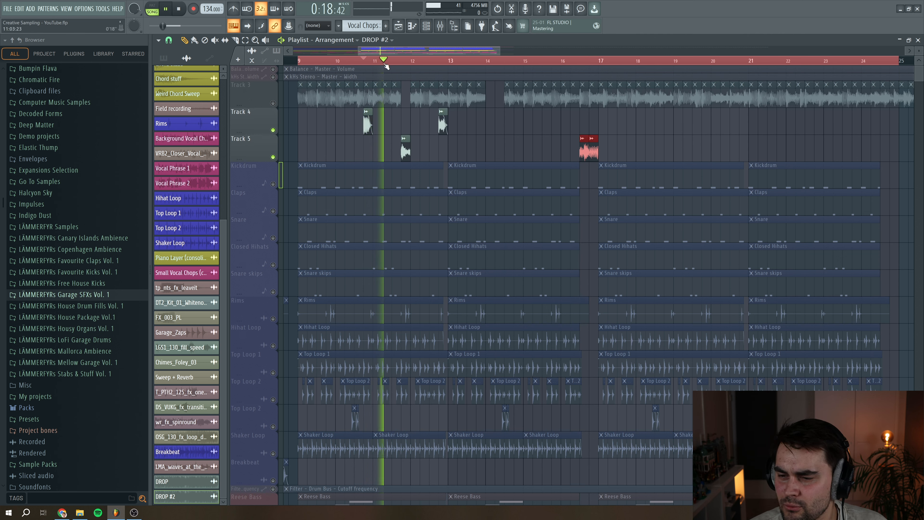
pyautogui.press('space')
# Route the DROP #2 clip's channel to mixer track 29
pyautogui.doubleClick(408, 151)
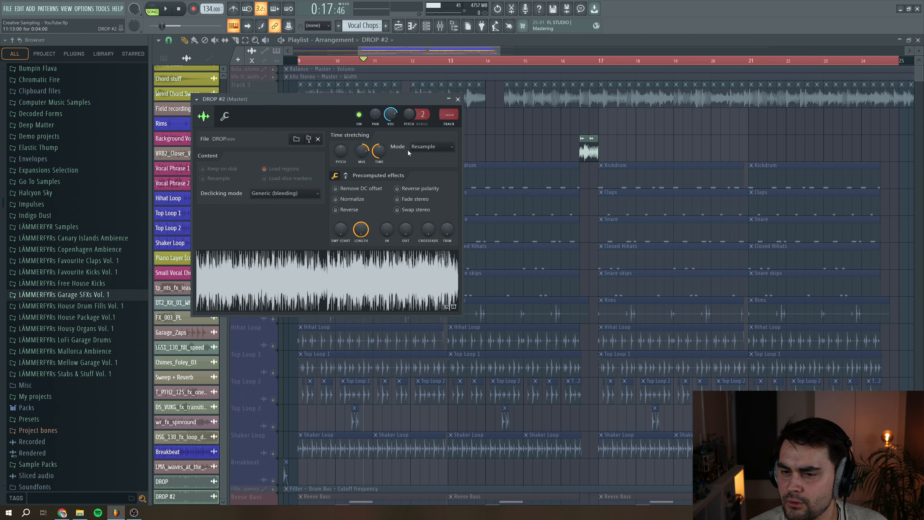
pyautogui.click(450, 125)
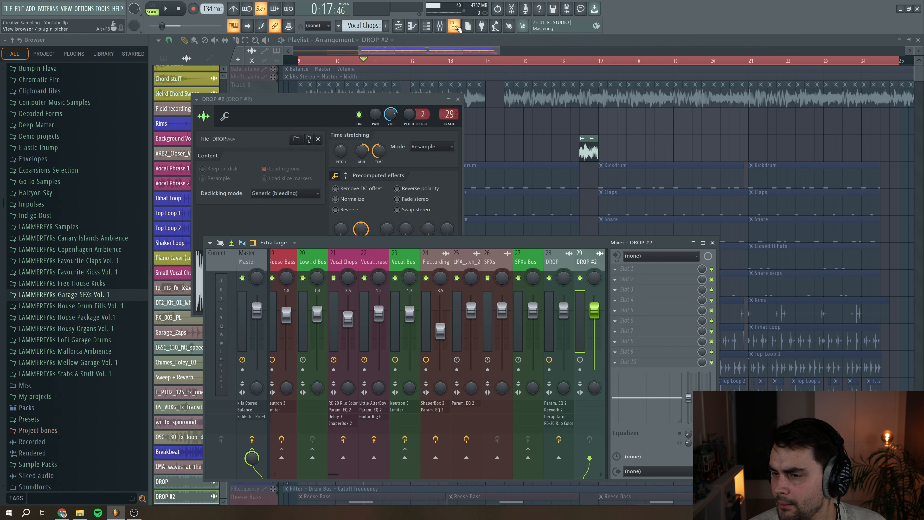
pyautogui.click(458, 98)
# Add Fruity Parametric EQ 2 to the DROP #2 mixer track and make band 1 a high-pass at about 190 Hz
pyautogui.click(614, 270)
pyautogui.moveTo(640, 291)
pyautogui.moveTo(733, 301)
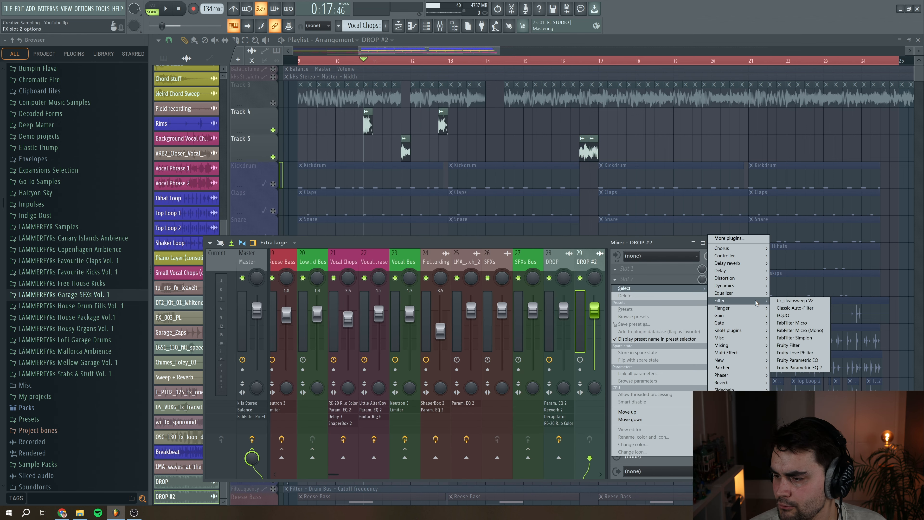
pyautogui.click(794, 366)
pyautogui.rightClick(261, 206)
pyautogui.moveTo(277, 227)
pyautogui.click(303, 248)
pyautogui.moveTo(262, 205); pyautogui.dragTo(304, 206)
# Play the filtered slices and lower the gain of EQ band 7 in the high frequencies
pyautogui.press('space')
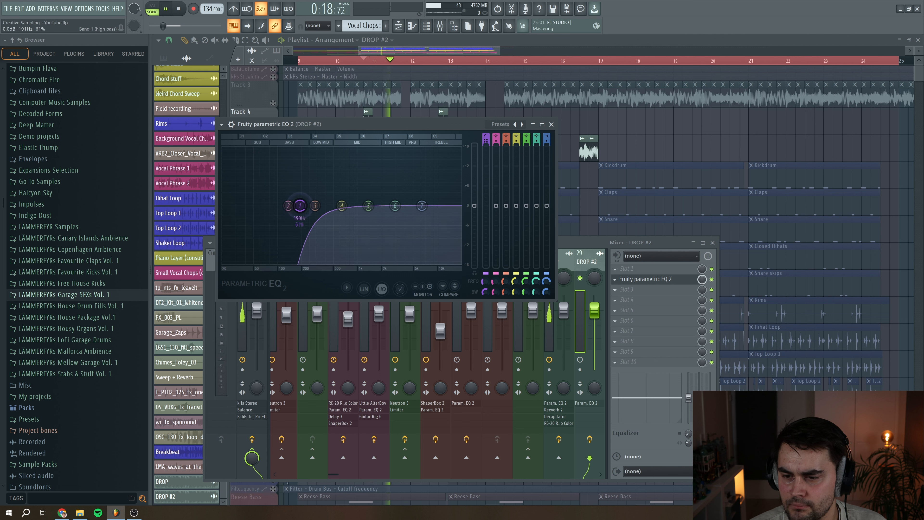
pyautogui.press('space')
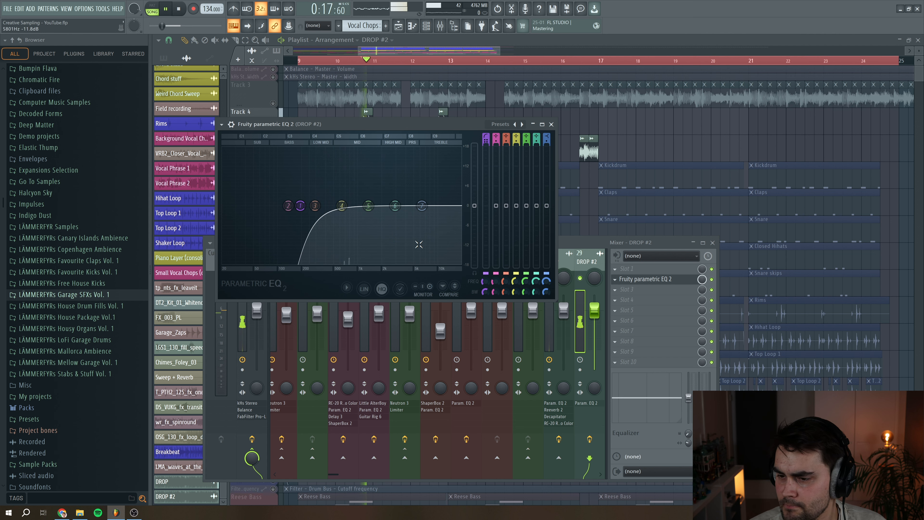
pyautogui.moveTo(422, 205); pyautogui.dragTo(423, 230)
pyautogui.click(551, 124)
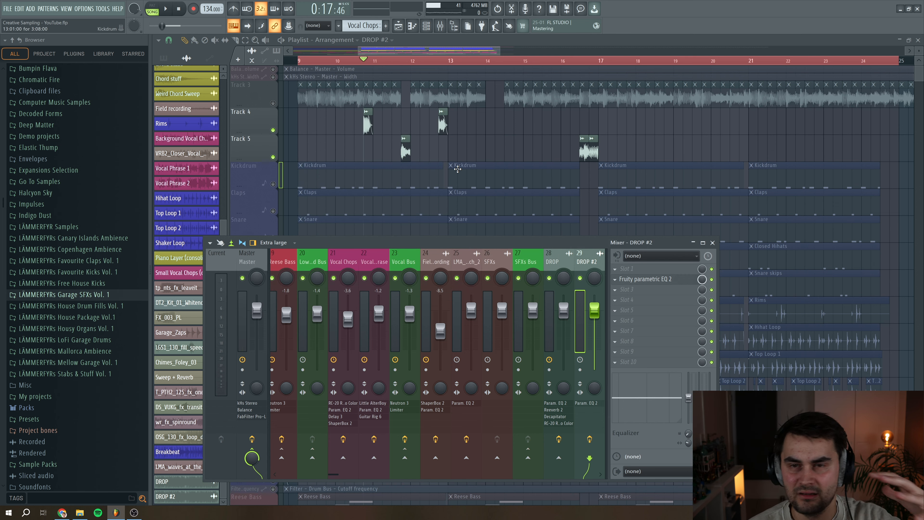
# Raise the DROP #2 channel's volume multiplier to 120% and play the slices to check the level
pyautogui.doubleClick(404, 152)
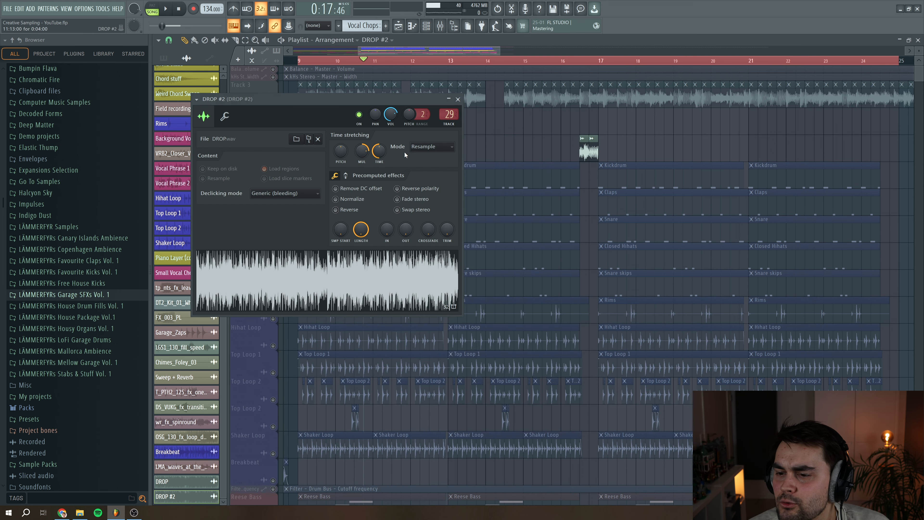
pyautogui.click(225, 116)
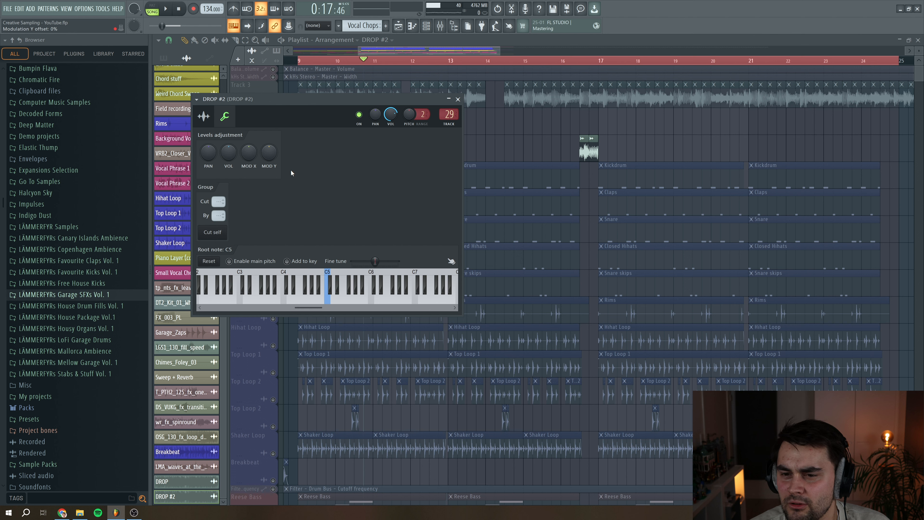
pyautogui.click(210, 115)
pyautogui.click(225, 117)
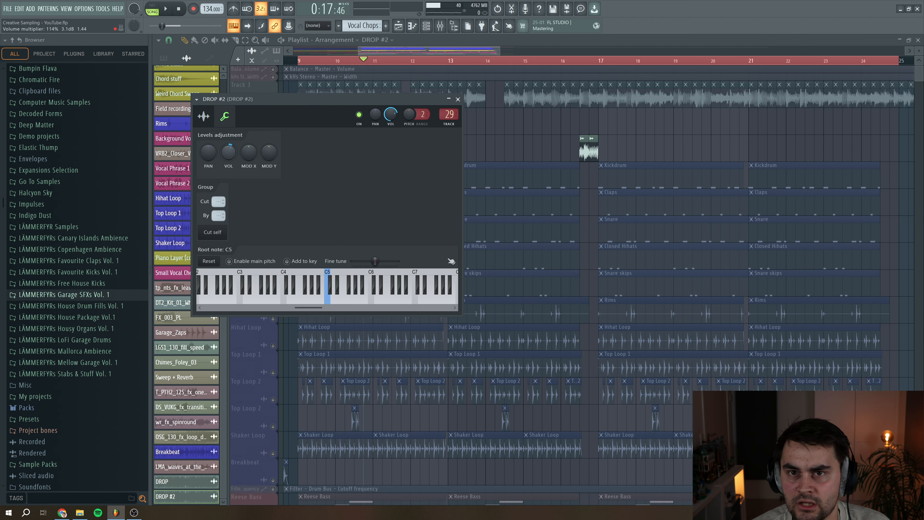
pyautogui.press('space')
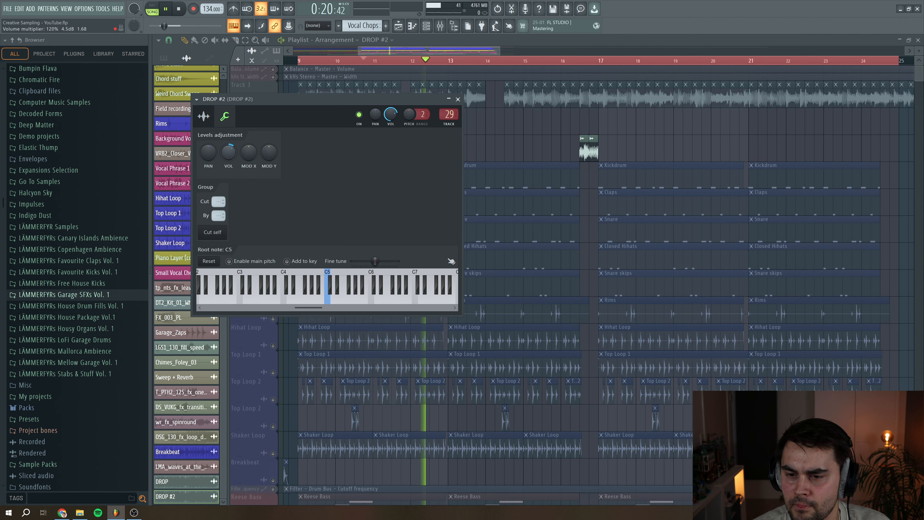
pyautogui.click(457, 99)
pyautogui.press('space')
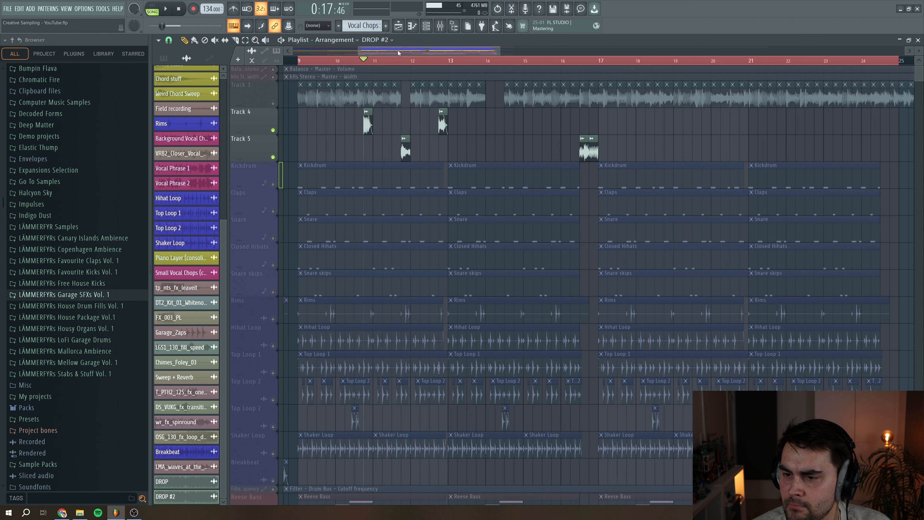
# Play the pair of slices on Track 5 just before bar 17
pyautogui.moveTo(448, 128); pyautogui.dragTo(395, 129)
pyautogui.click(536, 64)
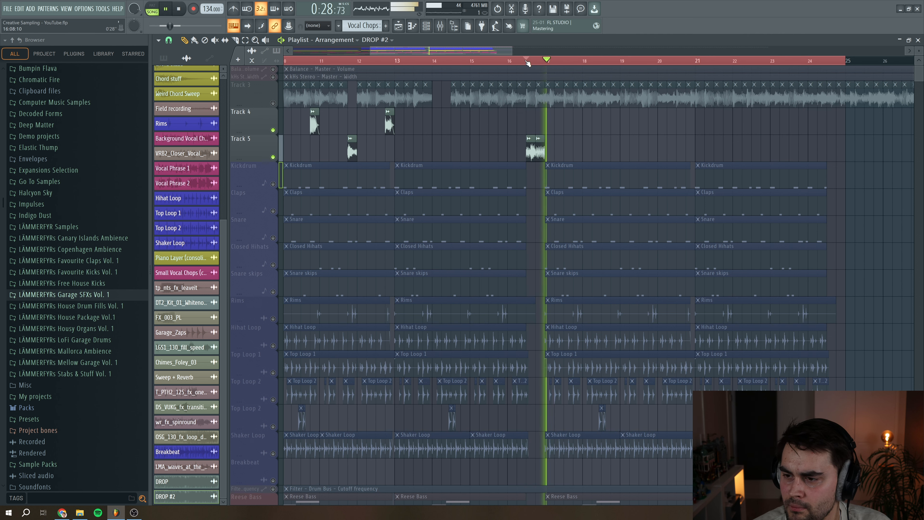
pyautogui.press('space')
# Add Fruity Delay 3 after the EQ on the DROP #2 mixer track
pyautogui.press('F9')
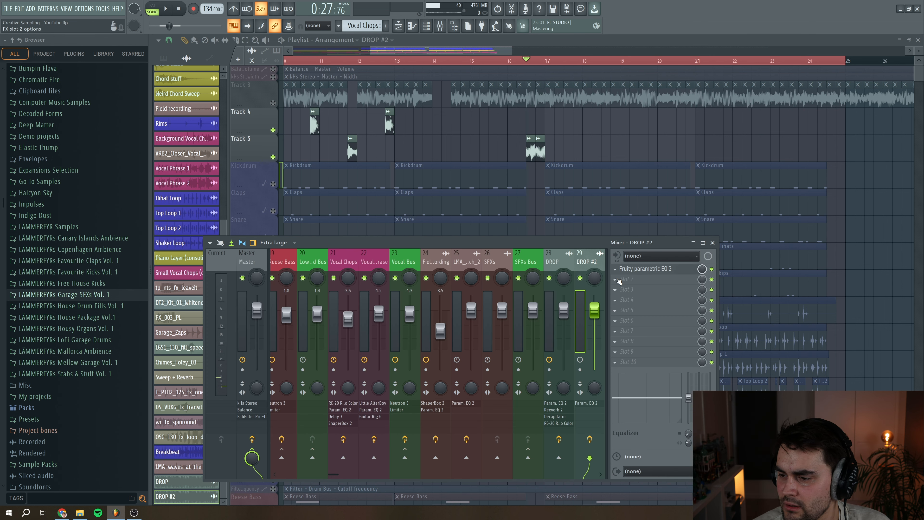
pyautogui.click(618, 280)
pyautogui.moveTo(731, 264)
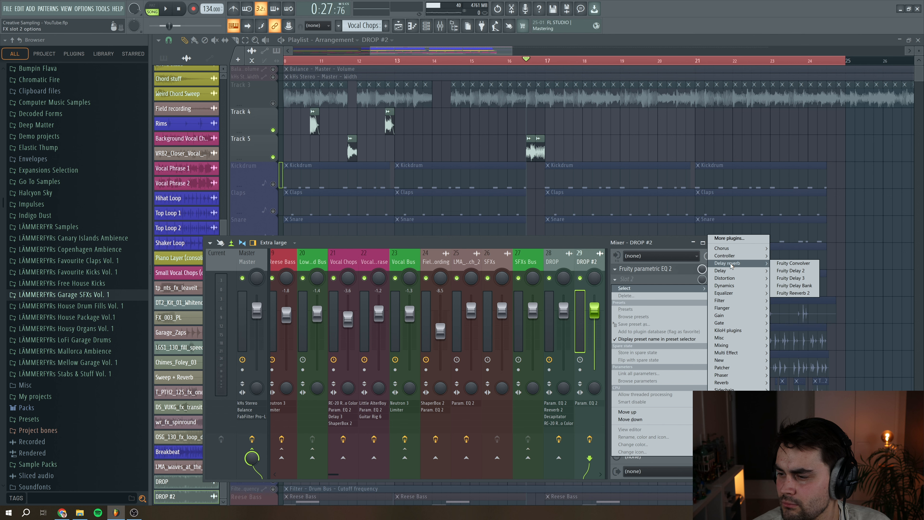
pyautogui.click(790, 278)
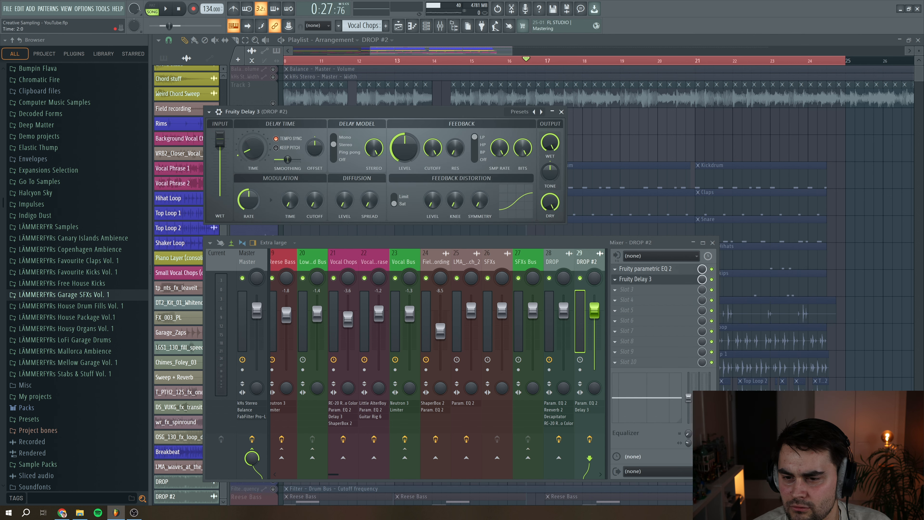
# Lower Fruity Delay 3's input wet level and feedback level while replaying the slices before bar 17
pyautogui.press('space')
pyautogui.moveTo(223, 141); pyautogui.dragTo(221, 156)
pyautogui.press('space')
pyautogui.press('space')
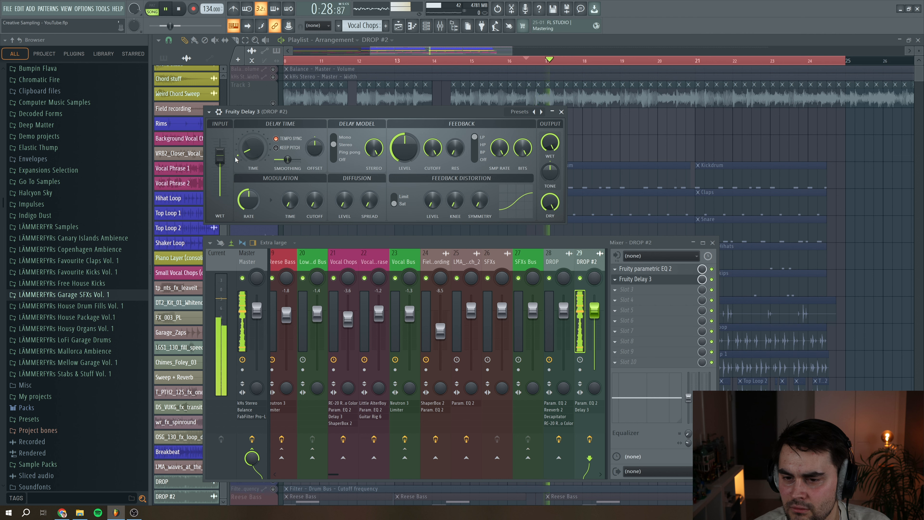
pyautogui.press('space')
pyautogui.press('space')
pyautogui.press('space')
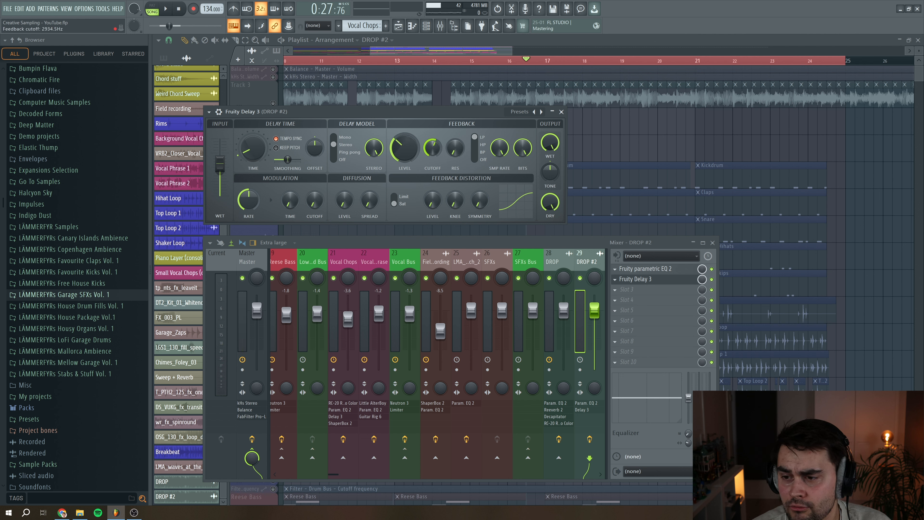
# Set the delay's feedback cutoff to about 1776 Hz, play the result and close the delay
pyautogui.moveTo(436, 149); pyautogui.dragTo(438, 150)
pyautogui.press('space')
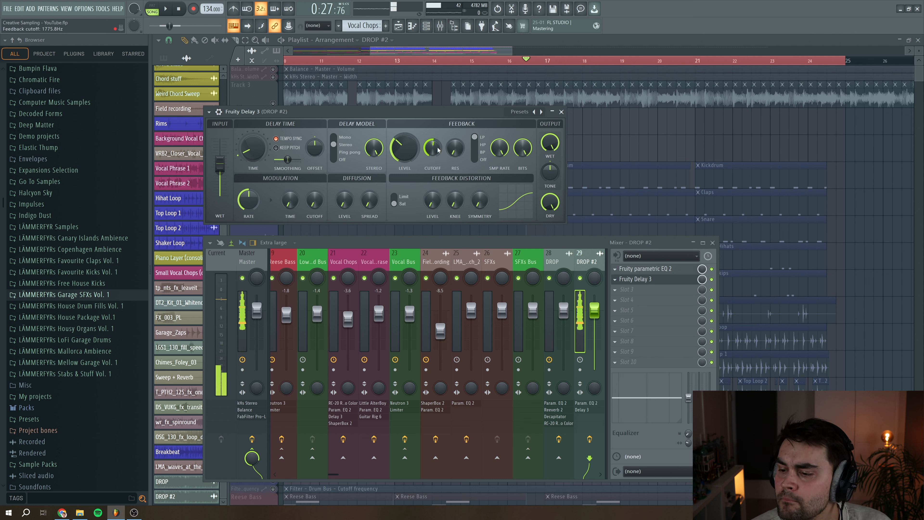
pyautogui.press('space')
pyautogui.click(561, 112)
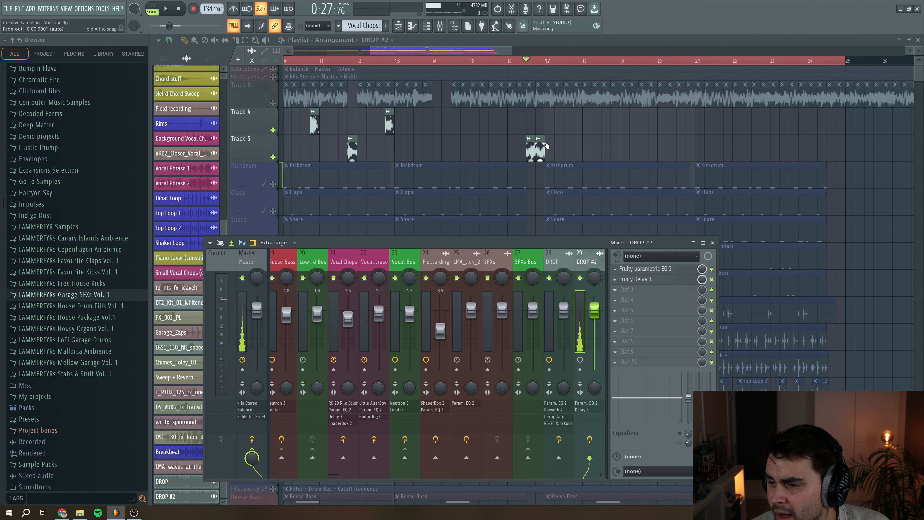
# Give the Track 5 slice ending at bar 17 a fade-out of about 0.24 s and play it
pyautogui.press('F9')
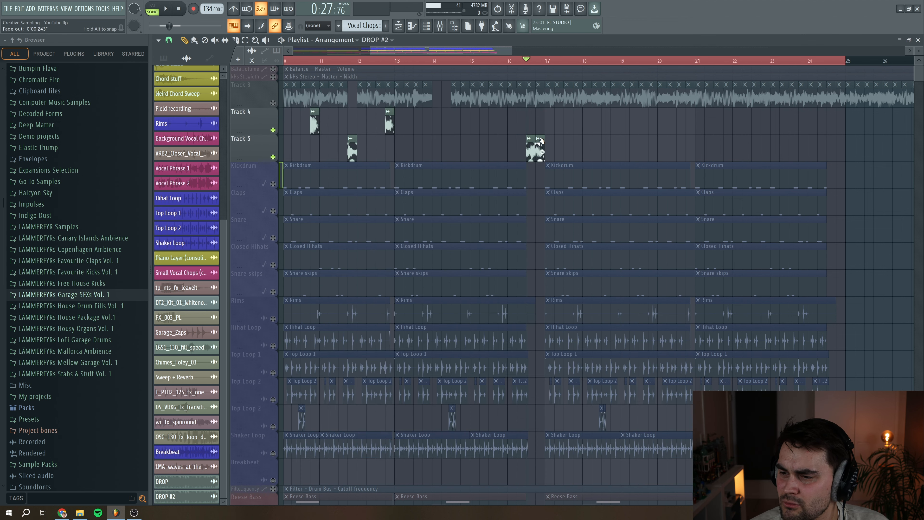
pyautogui.press('space')
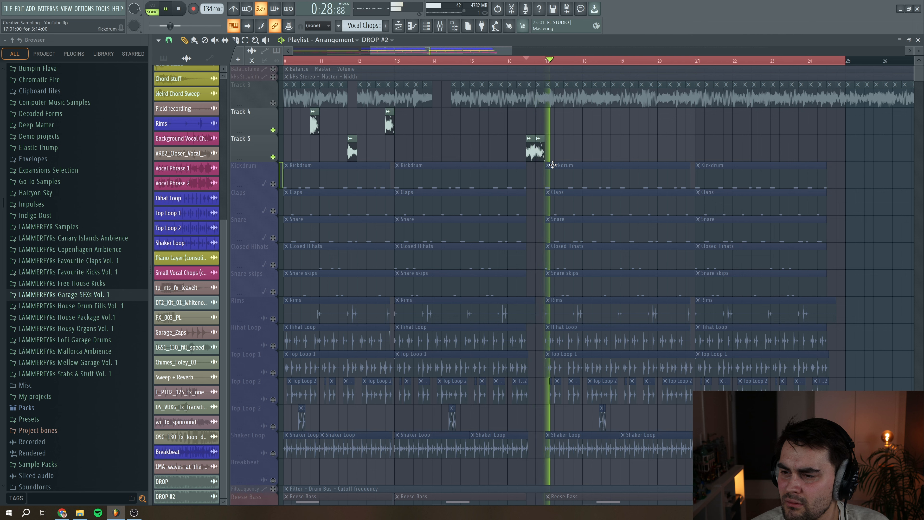
pyautogui.press('space')
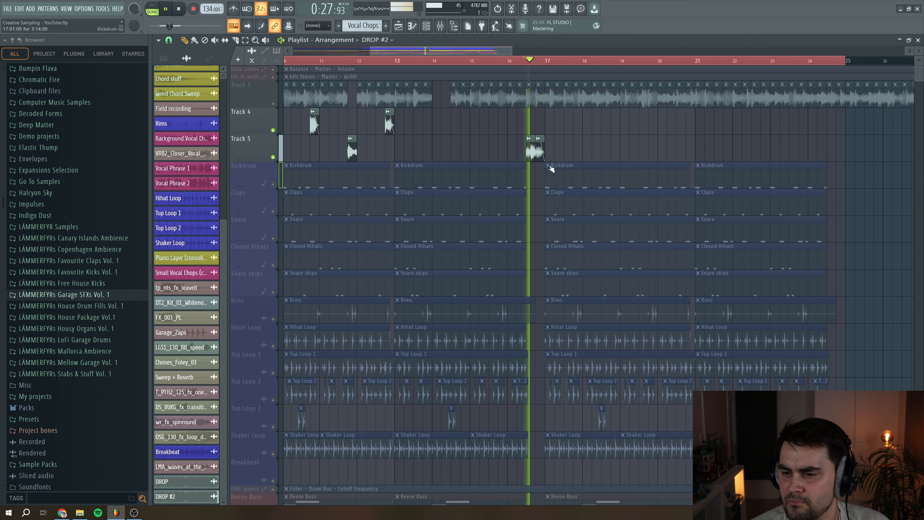
# Play and replay the Track 5 slice just before bar 12 with the delay applied
pyautogui.click(347, 62)
pyautogui.press('space')
pyautogui.press('space')
pyautogui.press('space')
pyautogui.press('space')
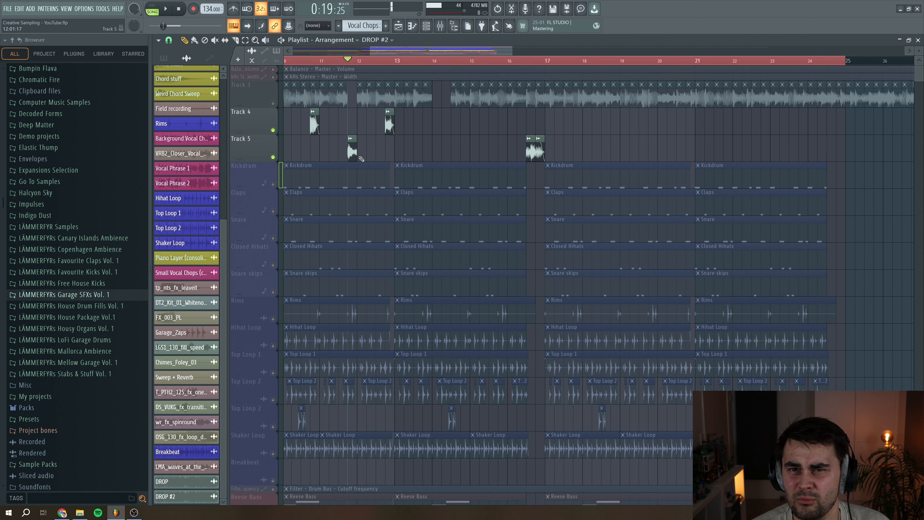
# Add ShaperBox 2 in slot 3 of the DROP #2 mixer track and load its Pan shaper
pyautogui.press('F9')
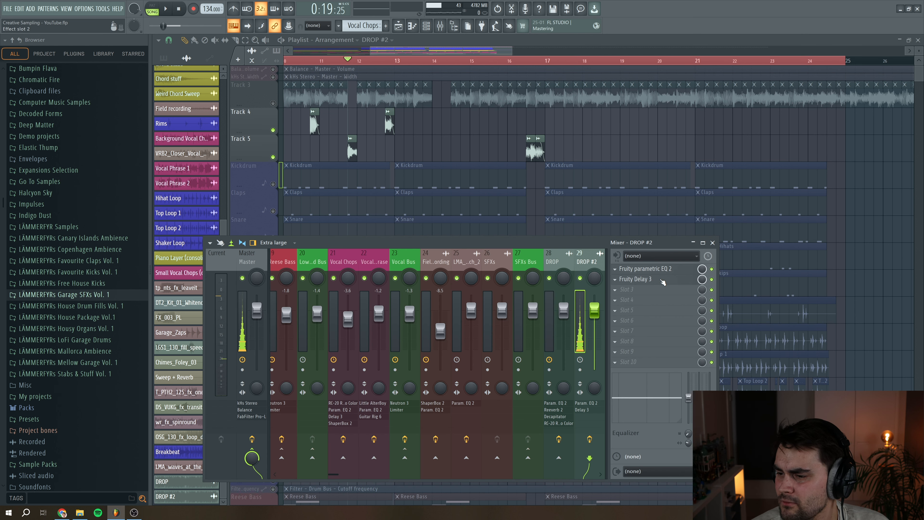
pyautogui.click(614, 291)
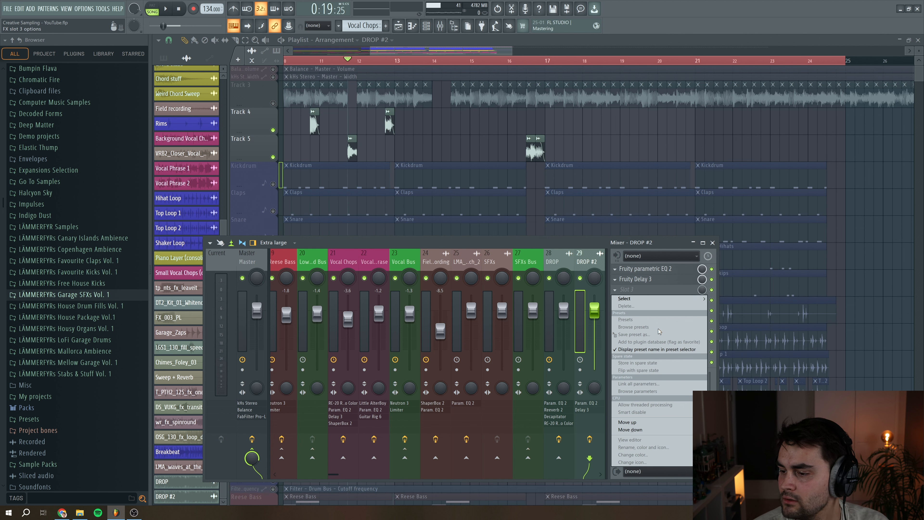
pyautogui.moveTo(654, 297)
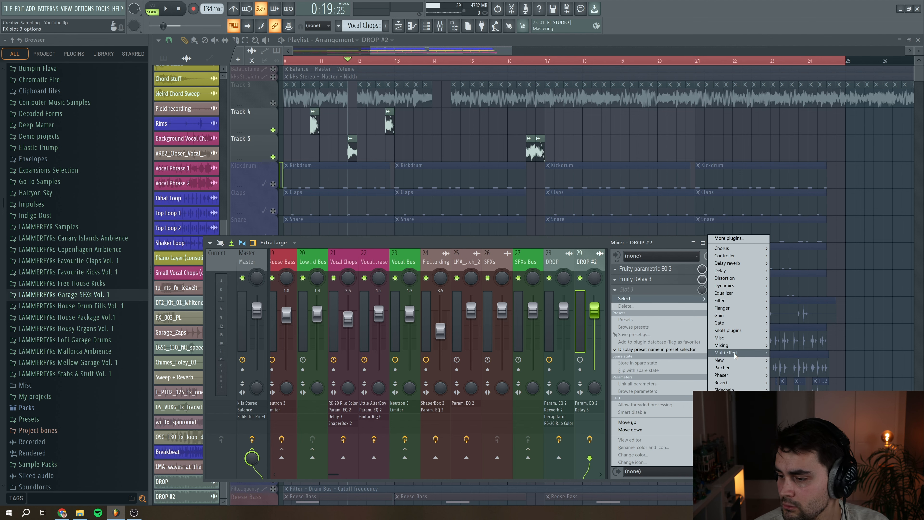
pyautogui.moveTo(735, 353)
pyautogui.click(789, 398)
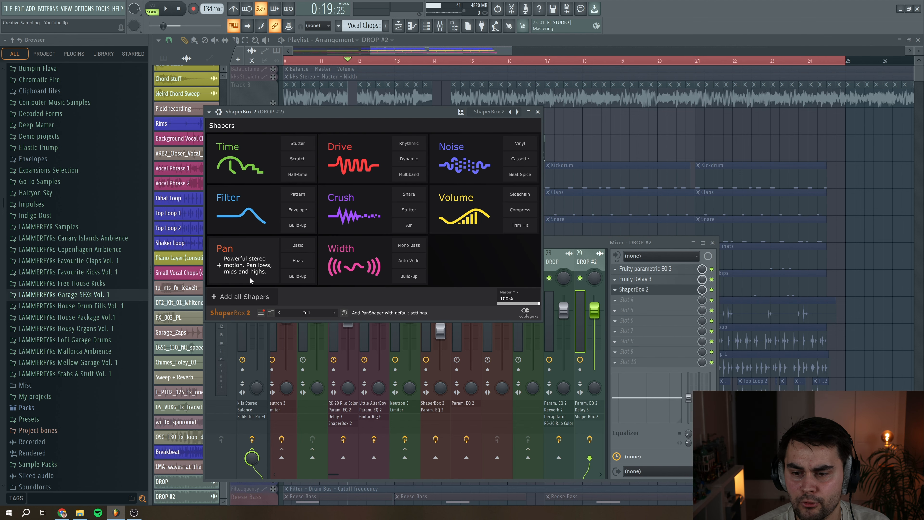
pyautogui.click(243, 259)
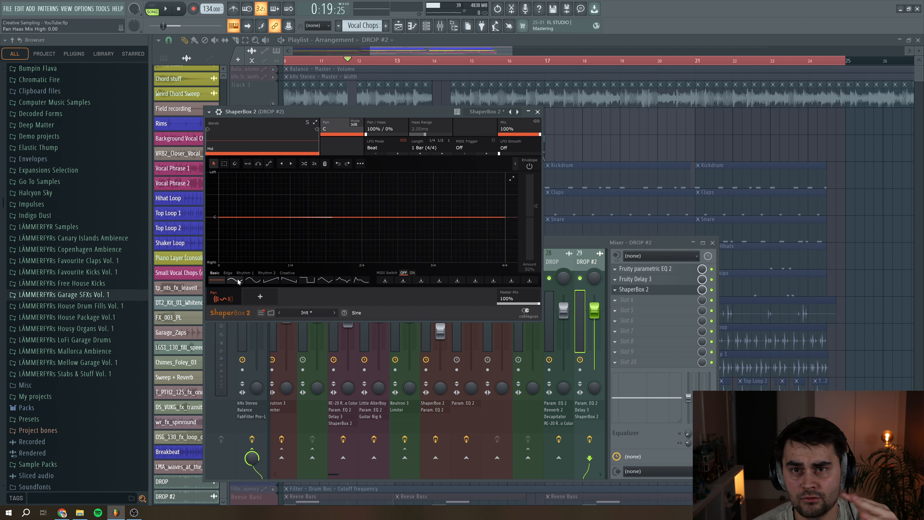
# Apply the third Rhythm 1 wave to the Pan shaper at 55% mix and play the result
pyautogui.click(245, 273)
pyautogui.click(253, 279)
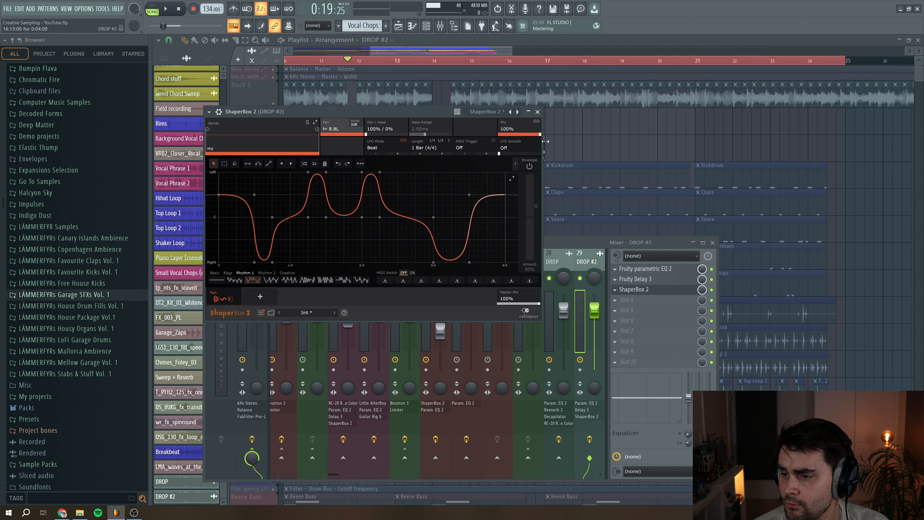
pyautogui.moveTo(518, 129); pyautogui.dragTo(518, 146)
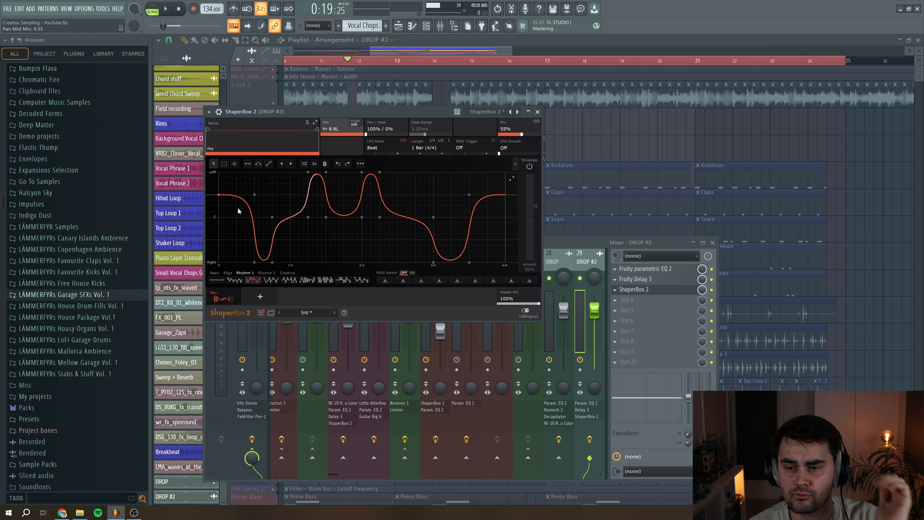
pyautogui.click(173, 8)
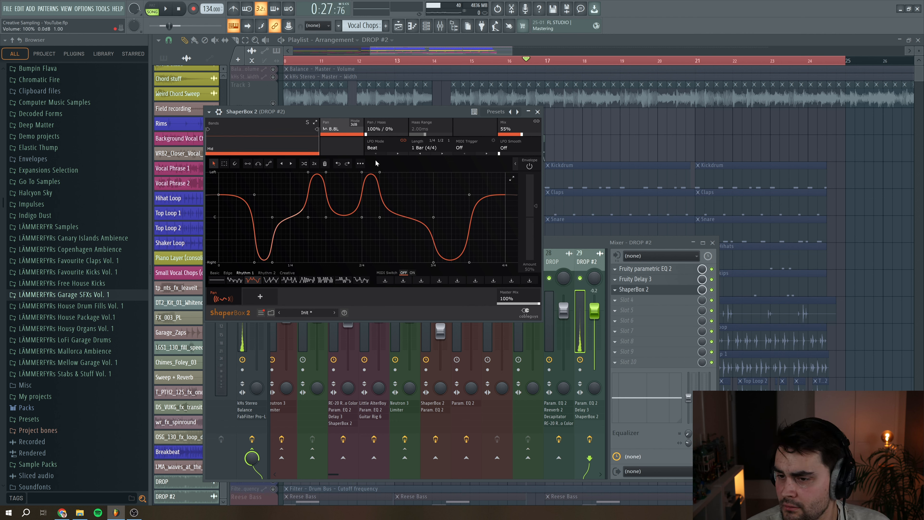
# Add the Volume shaper to ShaperBox 2 and set its mix to 65%
pyautogui.click(261, 297)
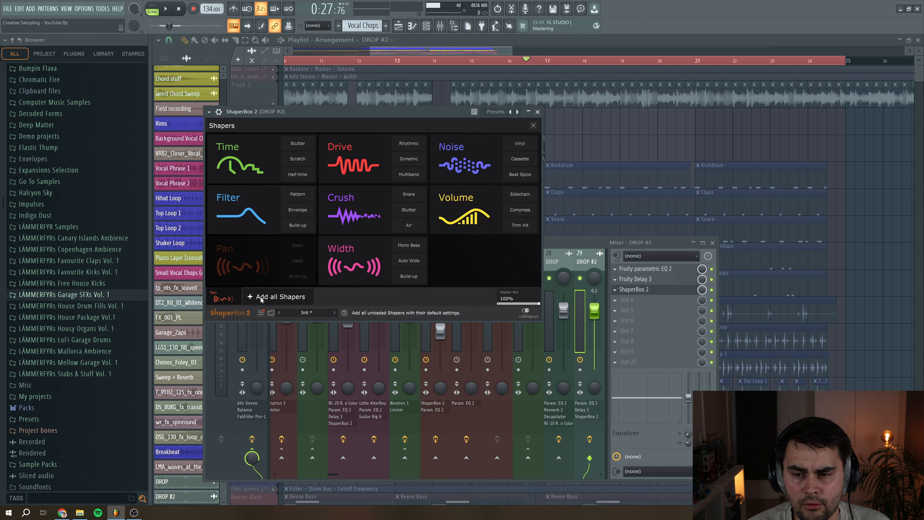
pyautogui.click(522, 196)
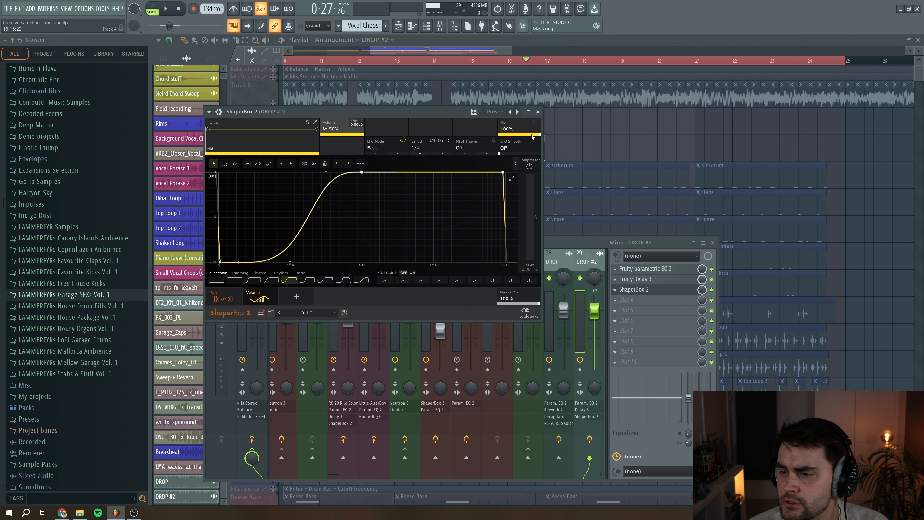
pyautogui.moveTo(527, 134); pyautogui.dragTo(526, 134)
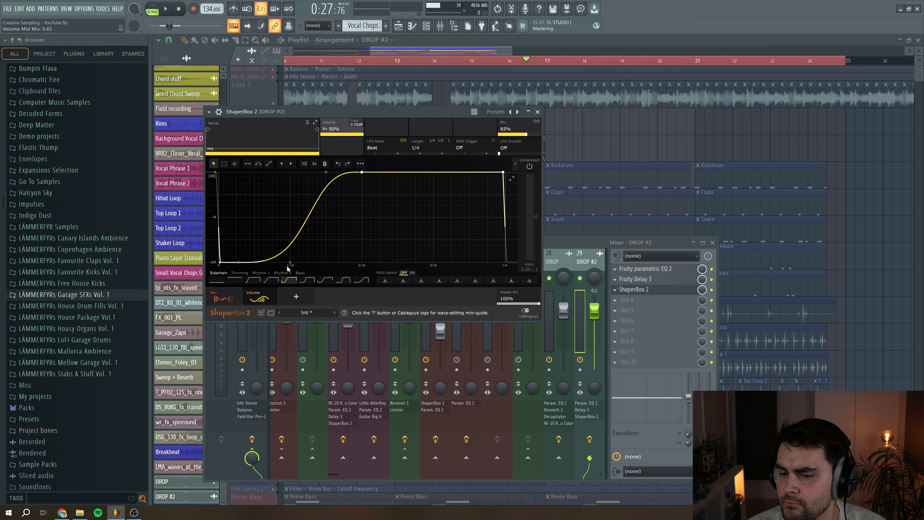
# Shift the start and end points of the volume curve slightly earlier and close ShaperBox 2
pyautogui.moveTo(220, 262); pyautogui.dragTo(218, 262)
pyautogui.moveTo(503, 172); pyautogui.dragTo(501, 172)
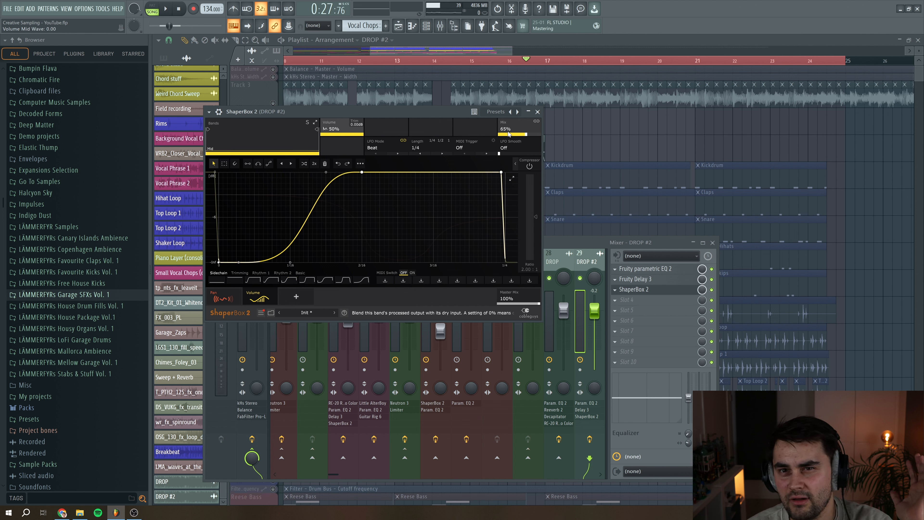
pyautogui.click(538, 116)
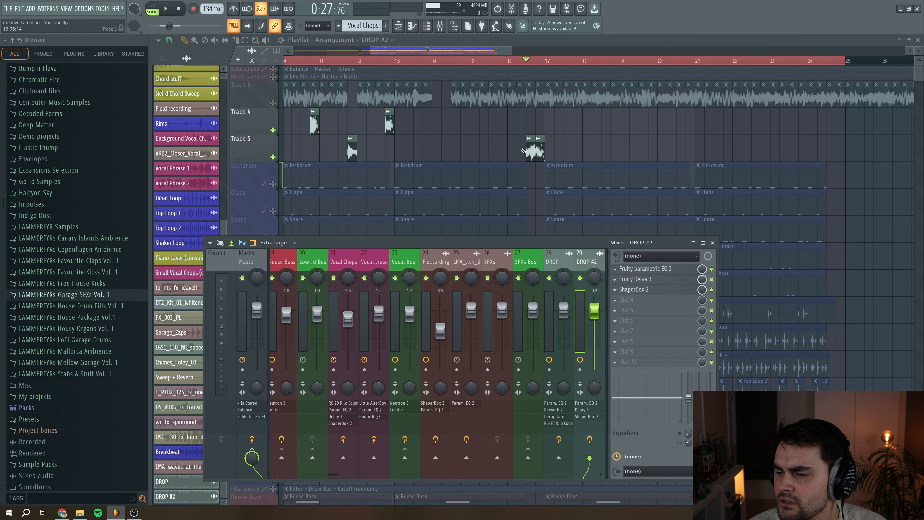
# Play and replay the Track 5 slices ending at bar 17 with the shapers applied
pyautogui.press('space')
pyautogui.press('space')
pyautogui.press('space')
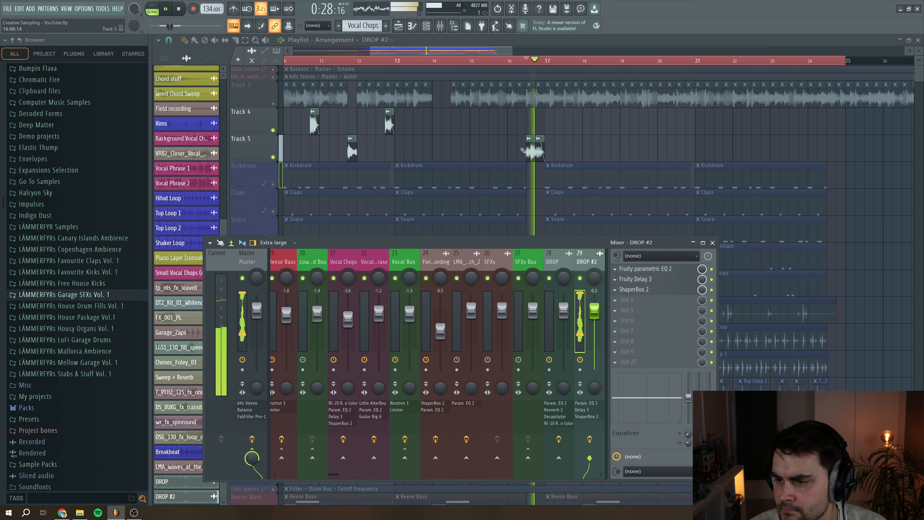
pyautogui.press('space')
# Hide the mixer, copy a Track 4 slice to just before bar 15 and place the Track 5 slice at bars 10 and 14
pyautogui.press('F9')
pyautogui.scroll(-2, 449, 179)
pyautogui.keyDown('ctrl'); pyautogui.moveTo(511, 128); pyautogui.dragTo(384, 117); pyautogui.keyUp('ctrl')
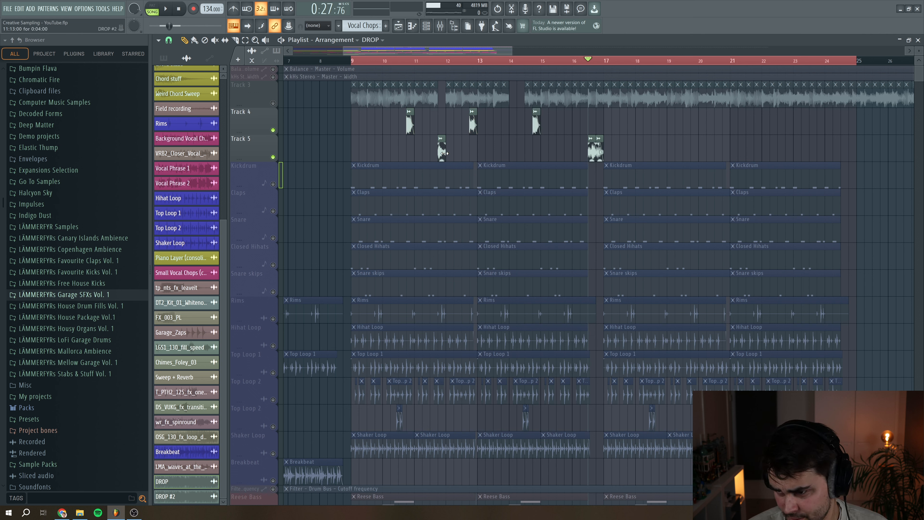
pyautogui.moveTo(444, 153); pyautogui.dragTo(512, 148)
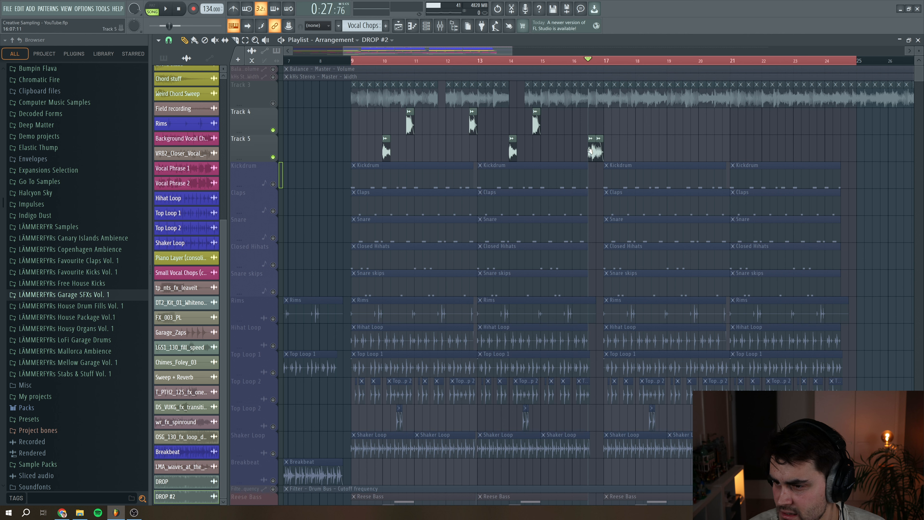
# Unsolo the slice tracks, mute Track 3 and play the full arrangement from bar 9
pyautogui.click(352, 60)
pyautogui.rightClick(274, 156)
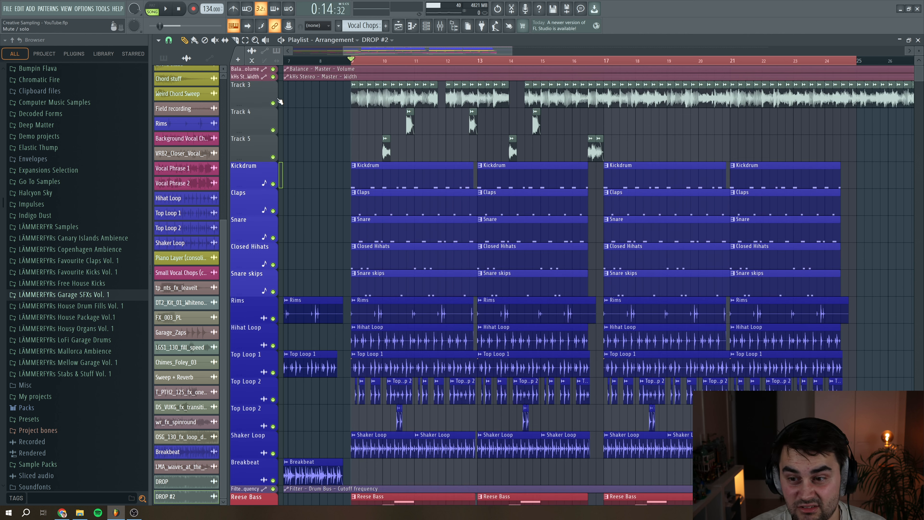
pyautogui.click(274, 104)
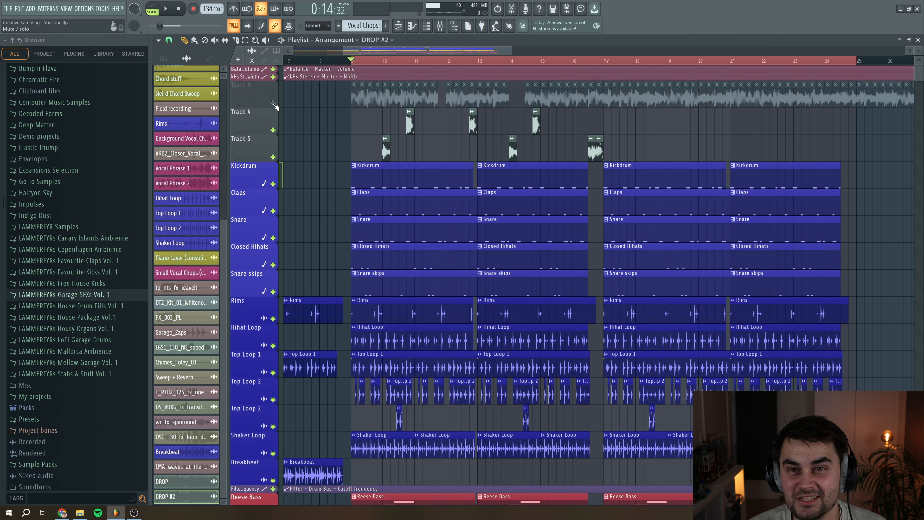
pyautogui.press('space')
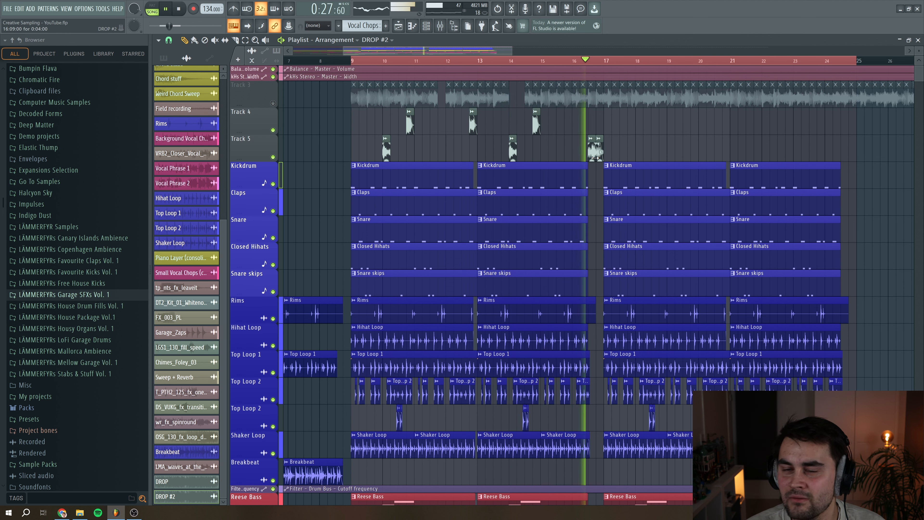
pyautogui.press('space')
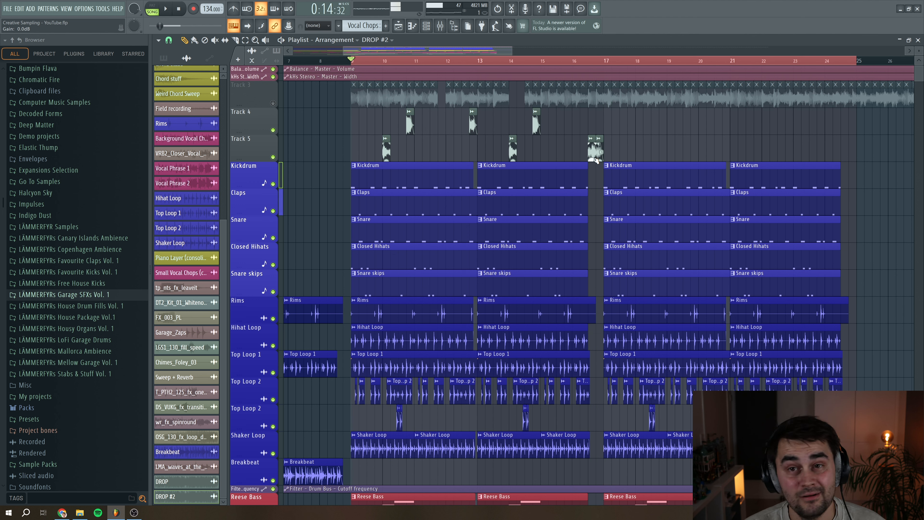
# Lower the gain of the Track 5 slice at bar 14 to -2.2 dB
pyautogui.doubleClick(513, 154)
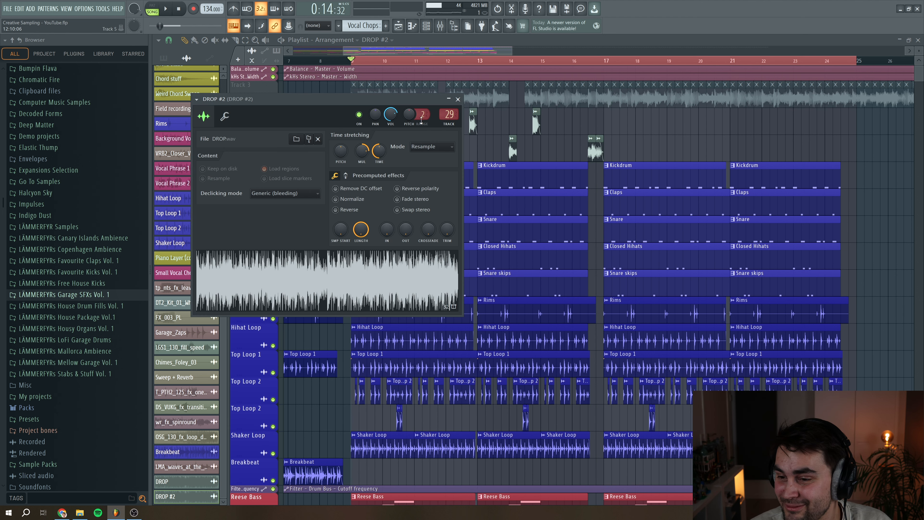
pyautogui.click(457, 100)
pyautogui.moveTo(511, 52); pyautogui.dragTo(426, 52)
pyautogui.moveTo(418, 52); pyautogui.dragTo(435, 51)
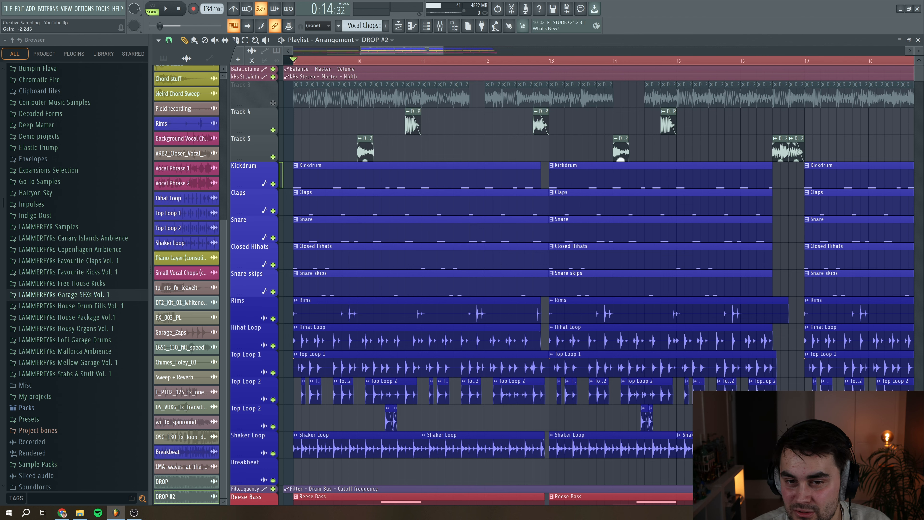
pyautogui.moveTo(443, 51); pyautogui.dragTo(498, 55)
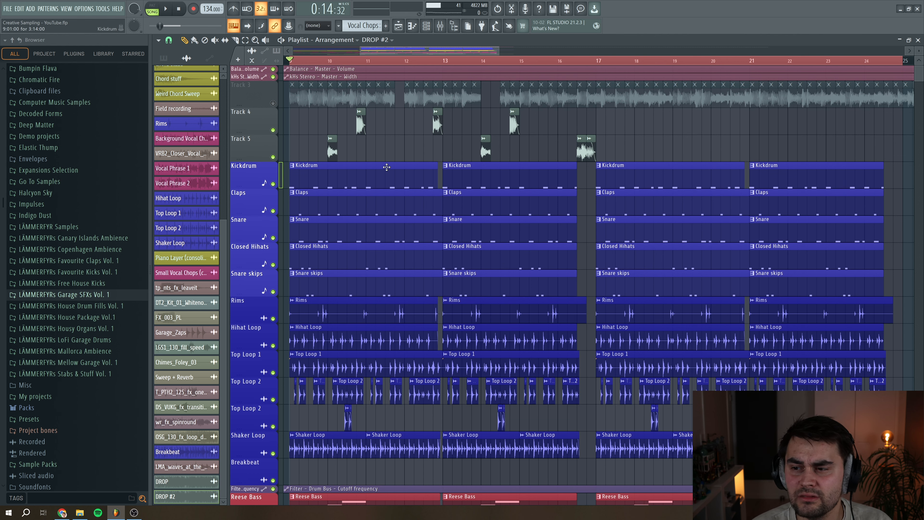
pyautogui.scroll(-2, 416, 204)
pyautogui.scroll(-2, 416, 205)
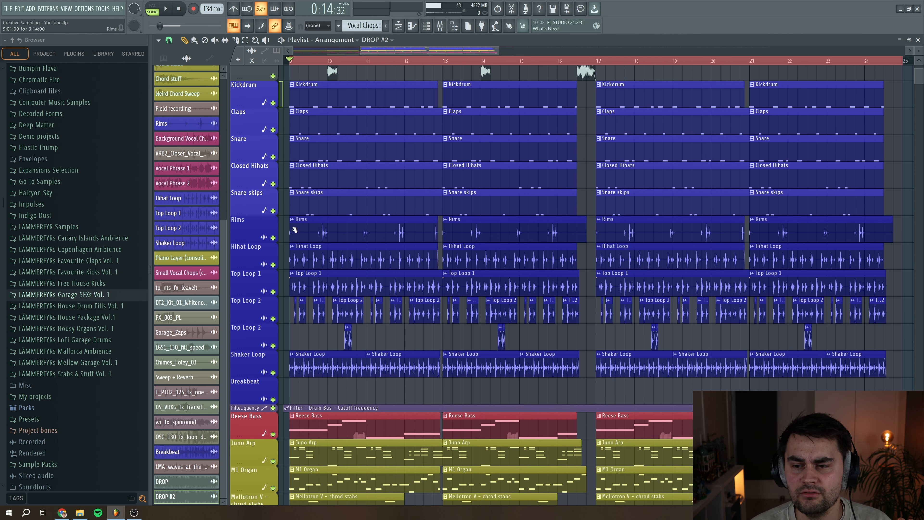
pyautogui.scroll(2, 409, 301)
pyautogui.scroll(2, 518, 306)
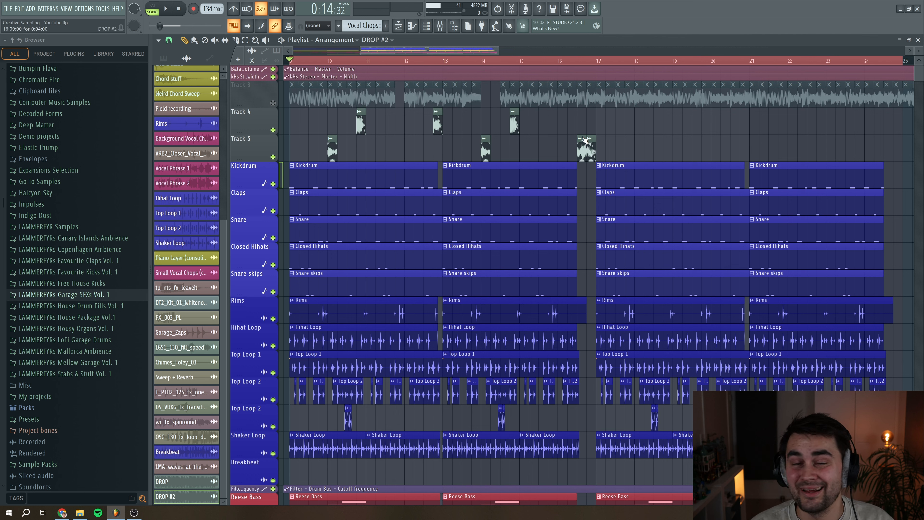
pyautogui.moveTo(496, 52); pyautogui.dragTo(521, 48)
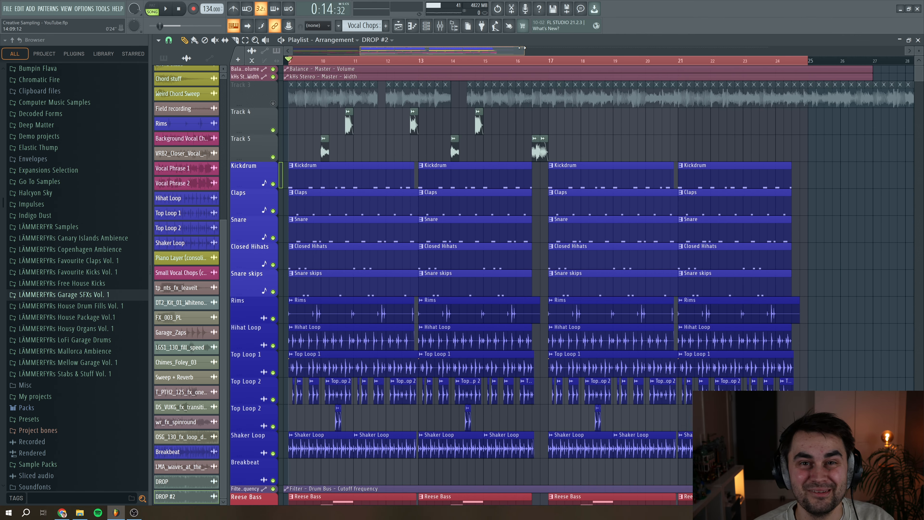